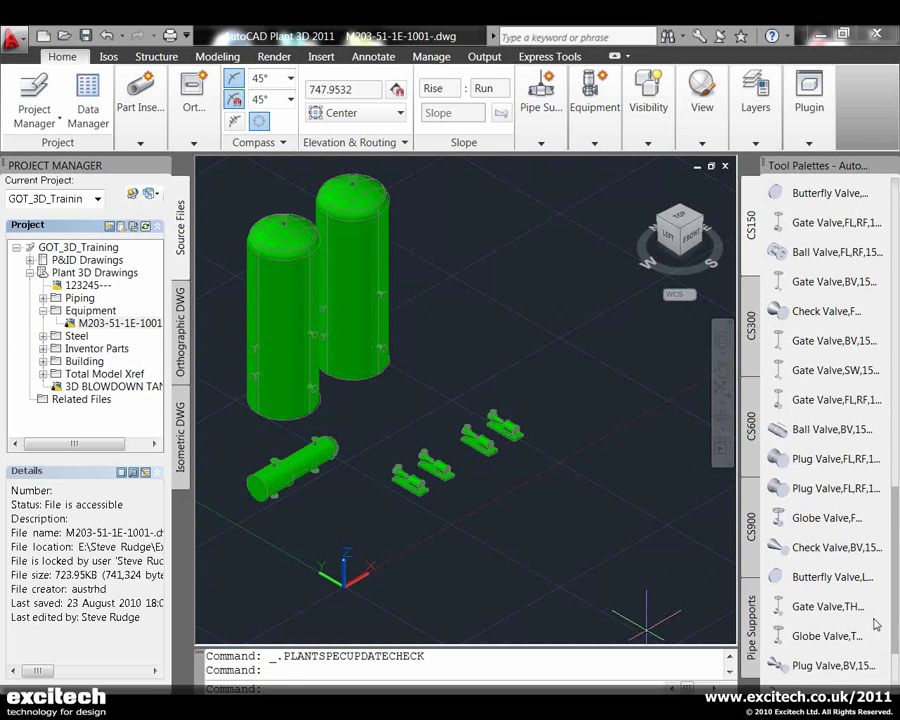
Import the Inventor export file Chiller small model.adsk as equipment and place it beside the pumps, aligned parallel to the X axis
click(594, 143)
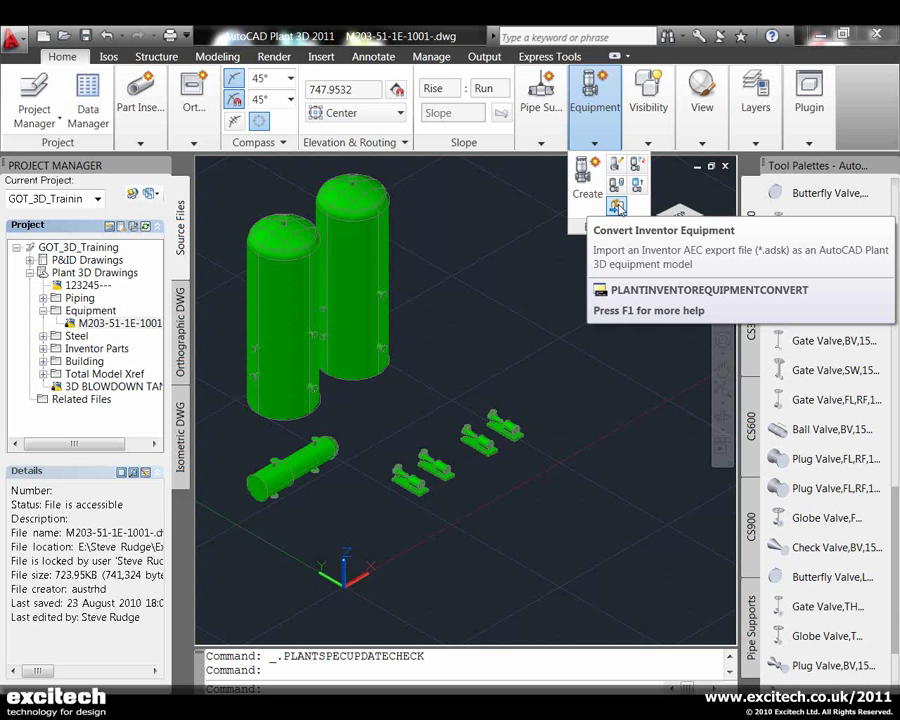
click(618, 207)
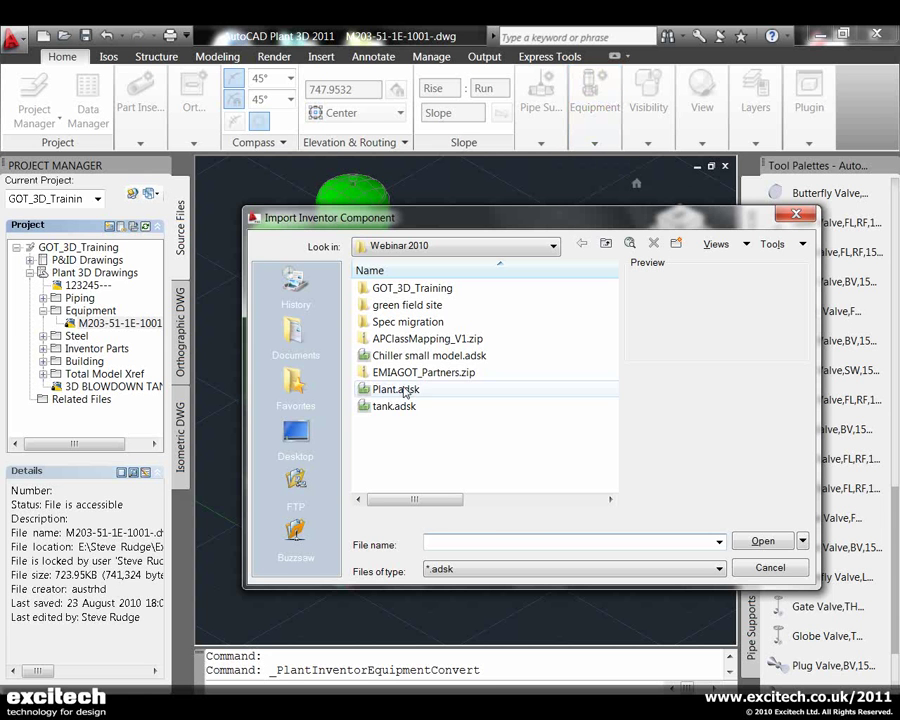
click(413, 358)
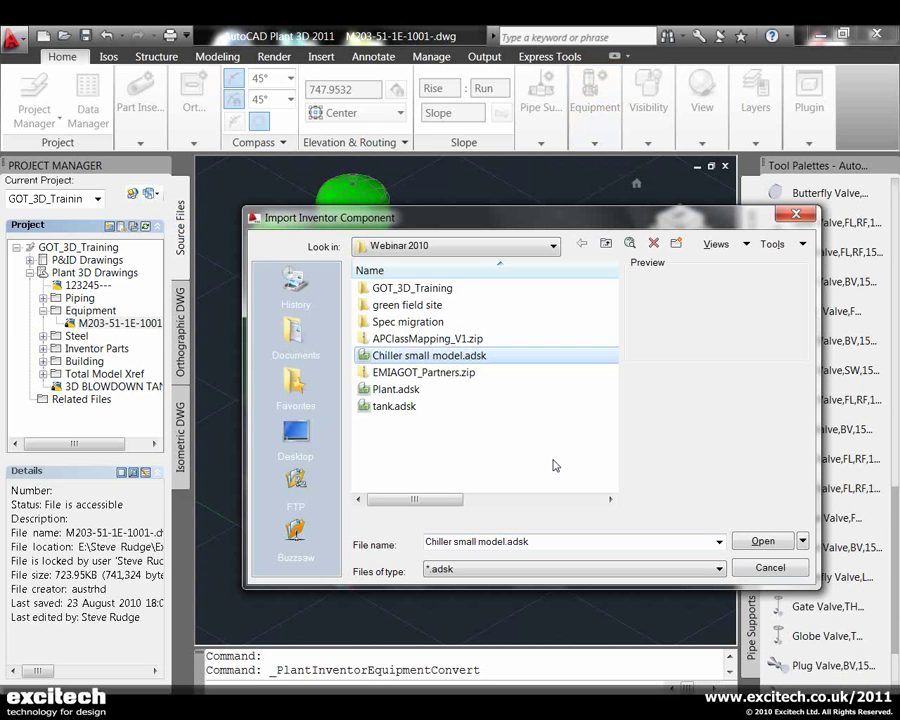
click(762, 542)
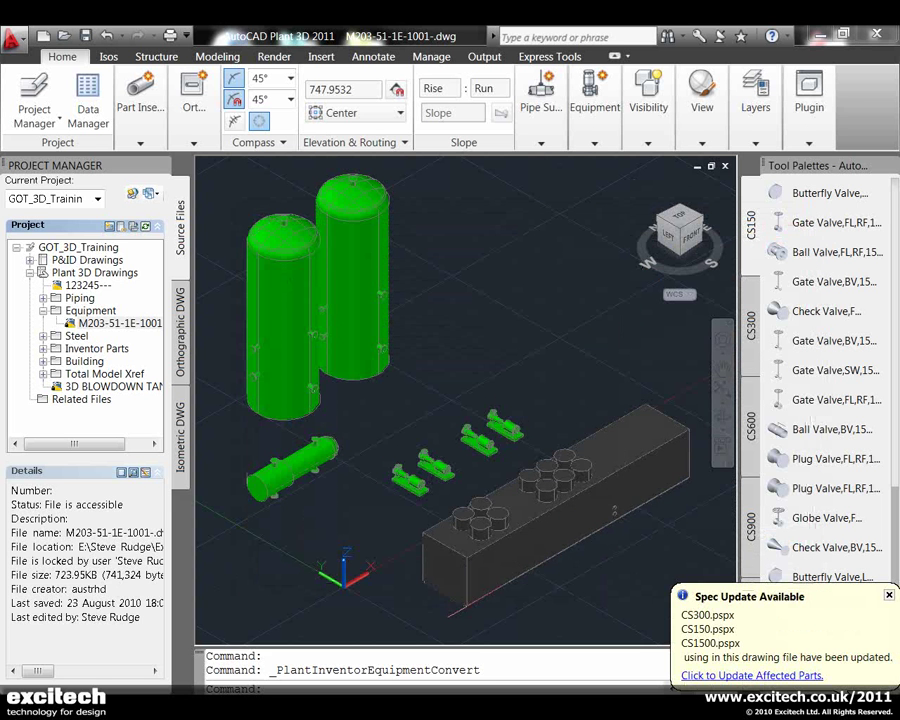
click(455, 605)
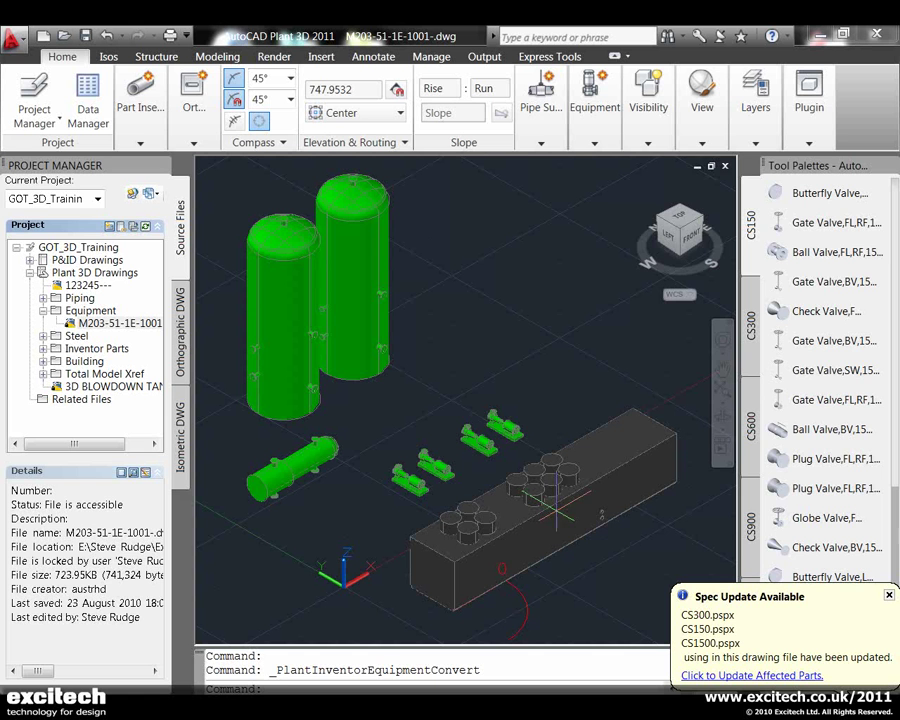
click(655, 398)
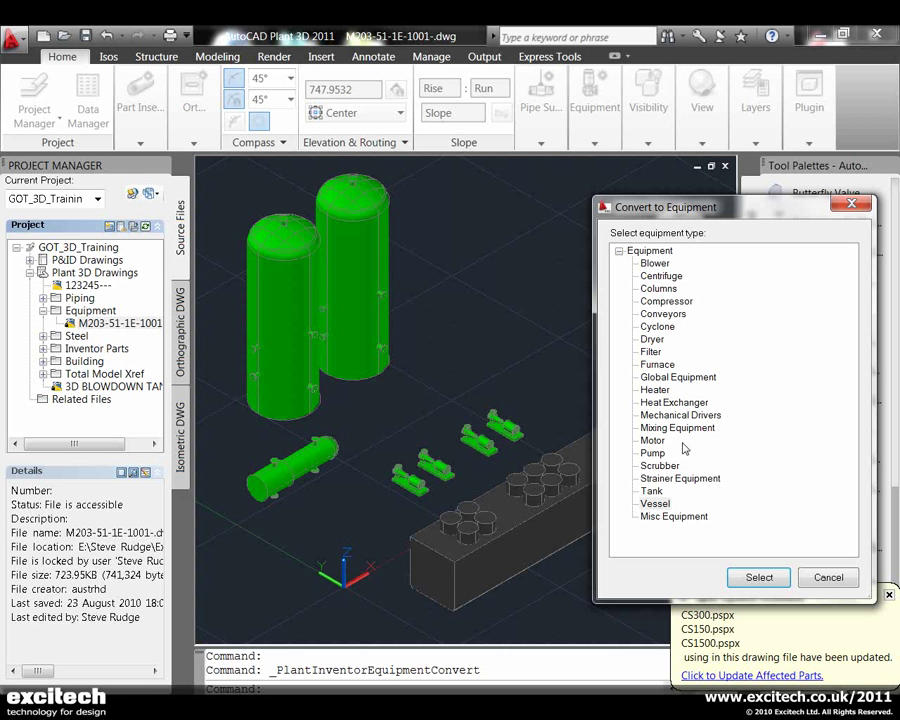
Classify the imported chiller as Misc Equipment and dismiss the spec update notice
click(660, 516)
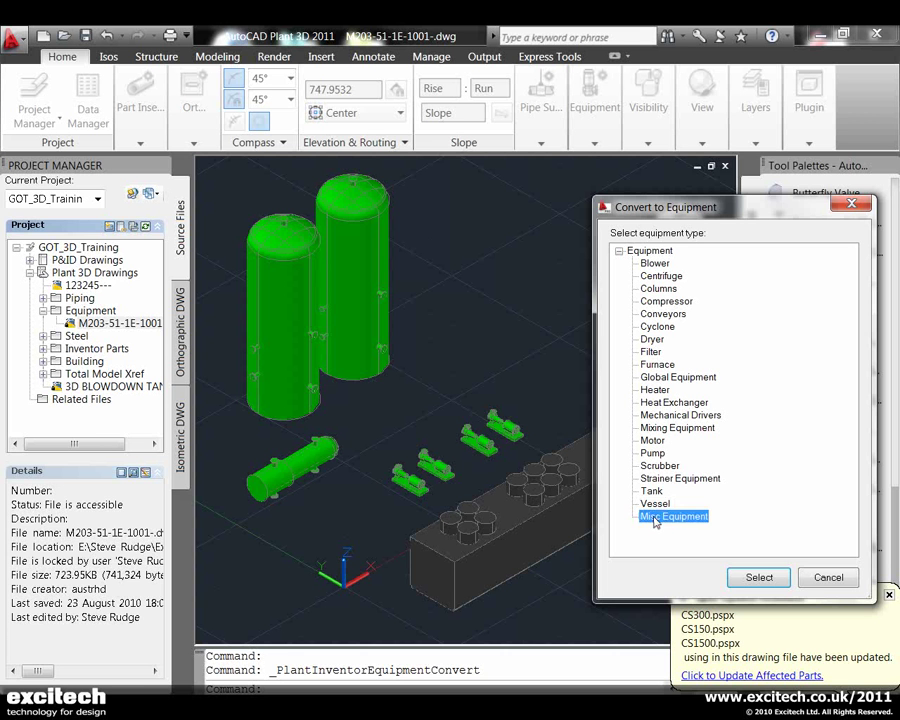
click(757, 577)
click(888, 594)
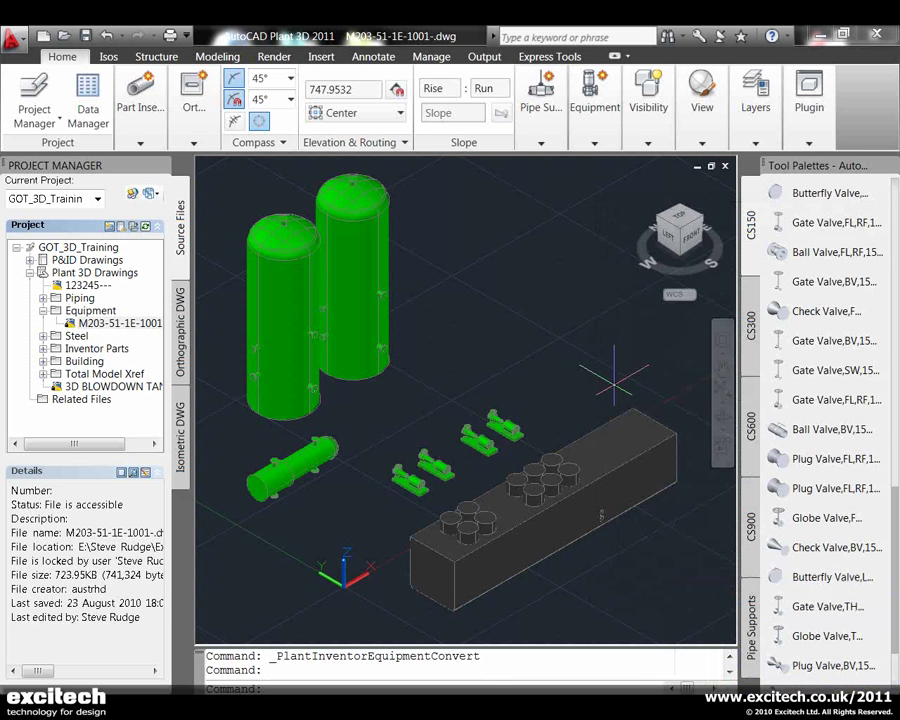
Open the upper nozzle N-1 on the chiller's long side for editing
scroll(597, 548, up, 2)
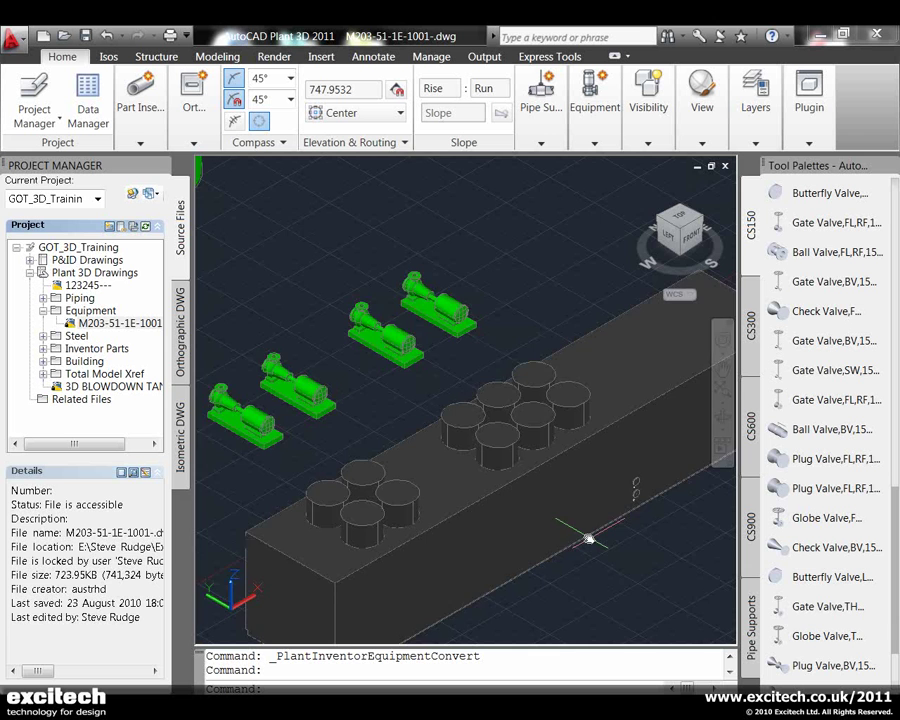
middle_drag(597, 548, 432, 498)
scroll(474, 478, up, 5)
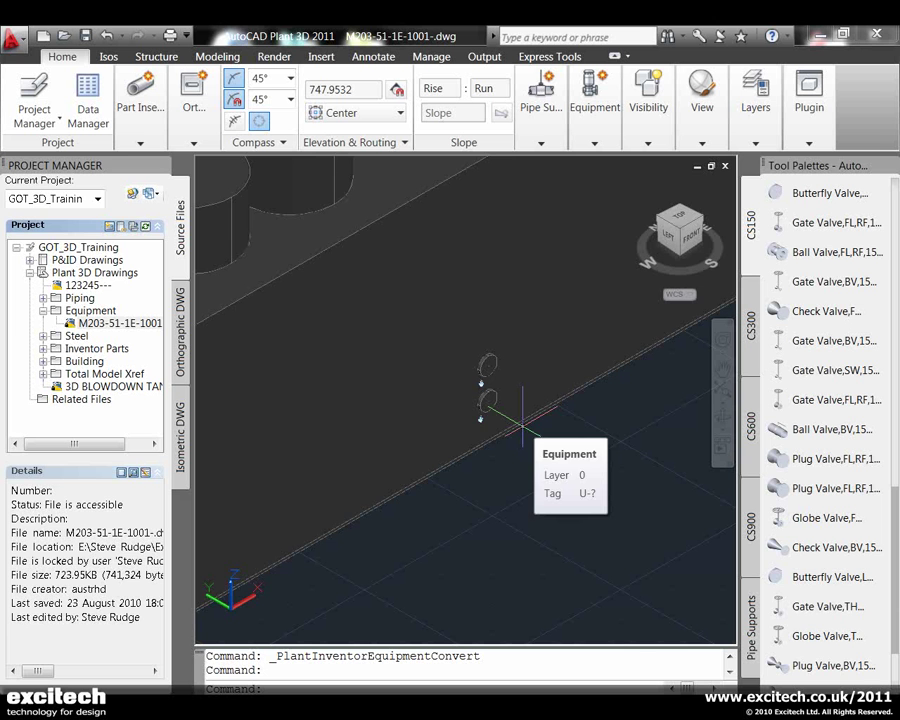
scroll(485, 390, up, 4)
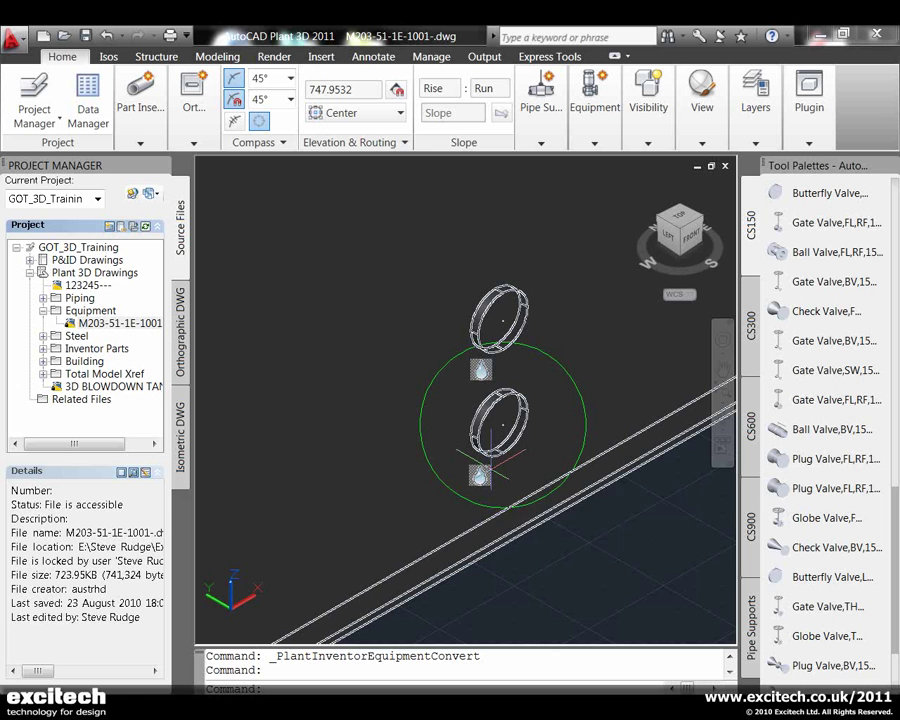
mouse_move(487, 462)
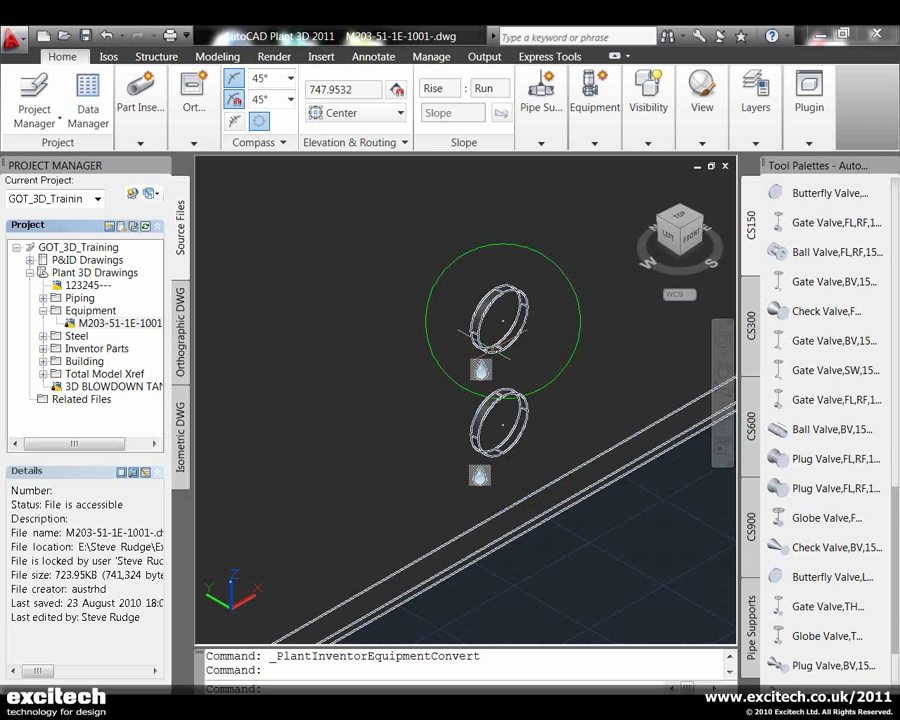
mouse_move(491, 330)
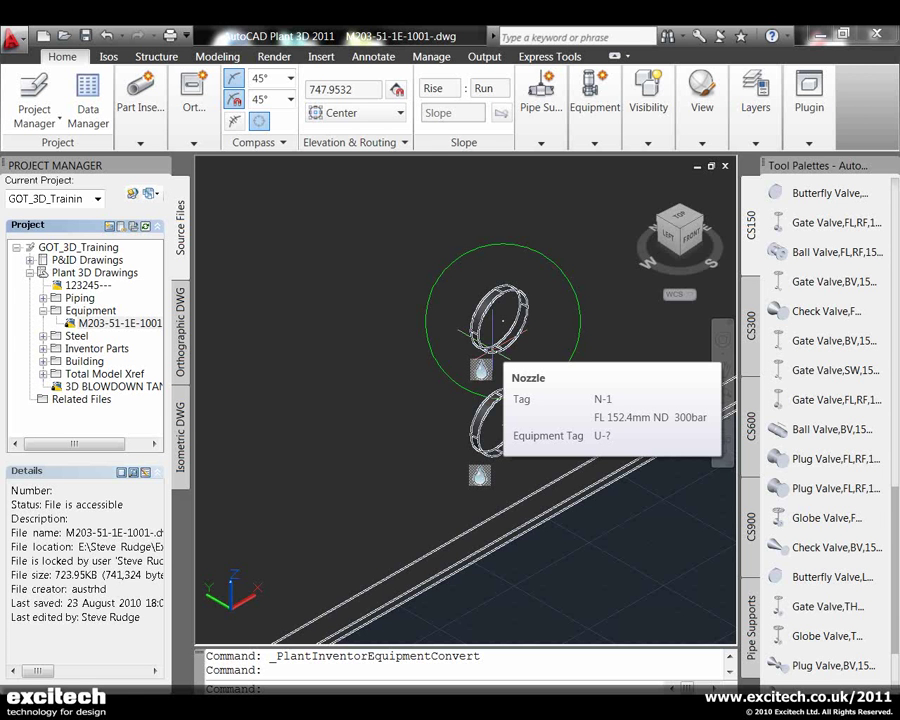
click(493, 325)
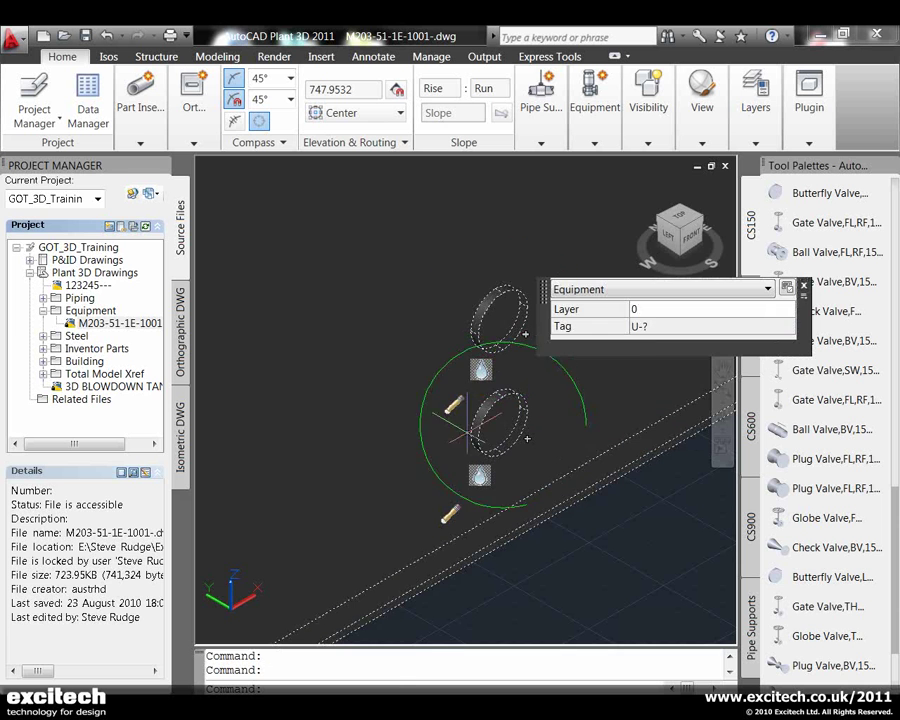
click(456, 404)
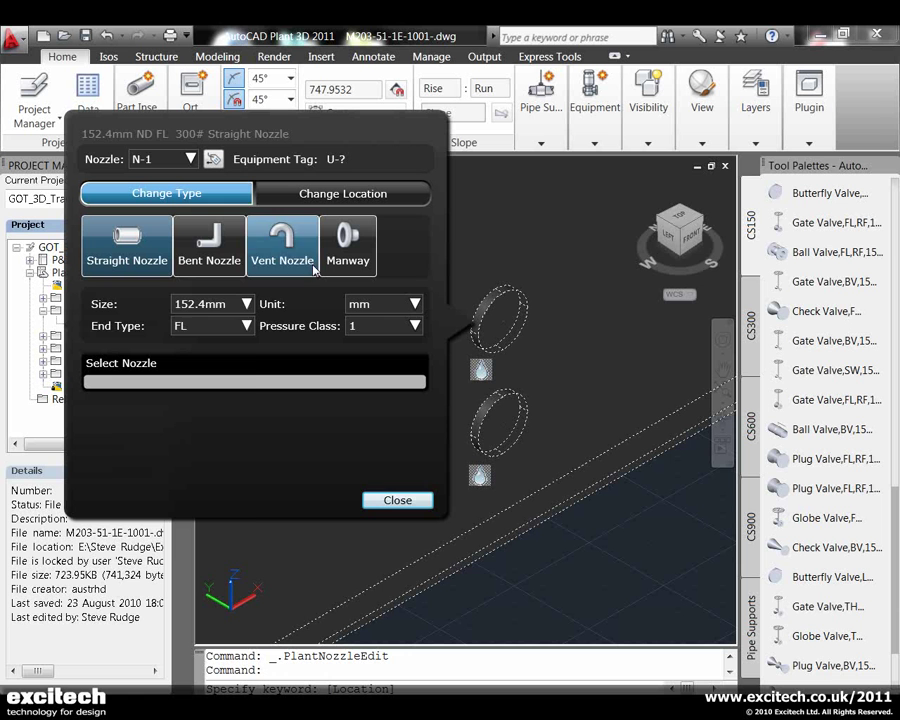
Set nozzle N-1 to size 150 with unit in, and assign the flanged 6" ND, RF, 300, ASME B16.5 nozzle
click(247, 305)
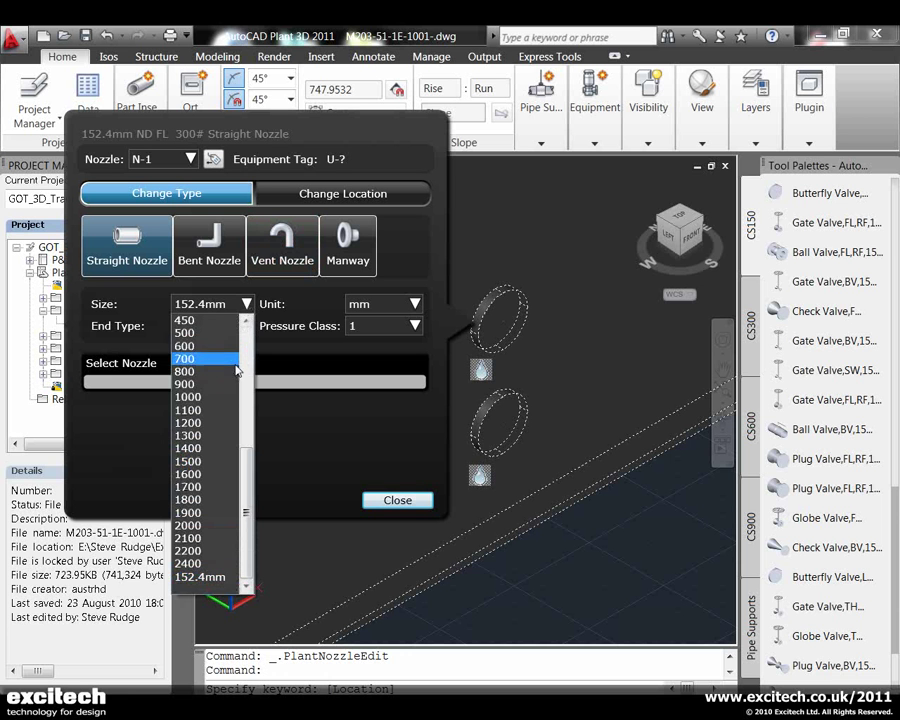
click(246, 321)
scroll(246, 321, up, 2)
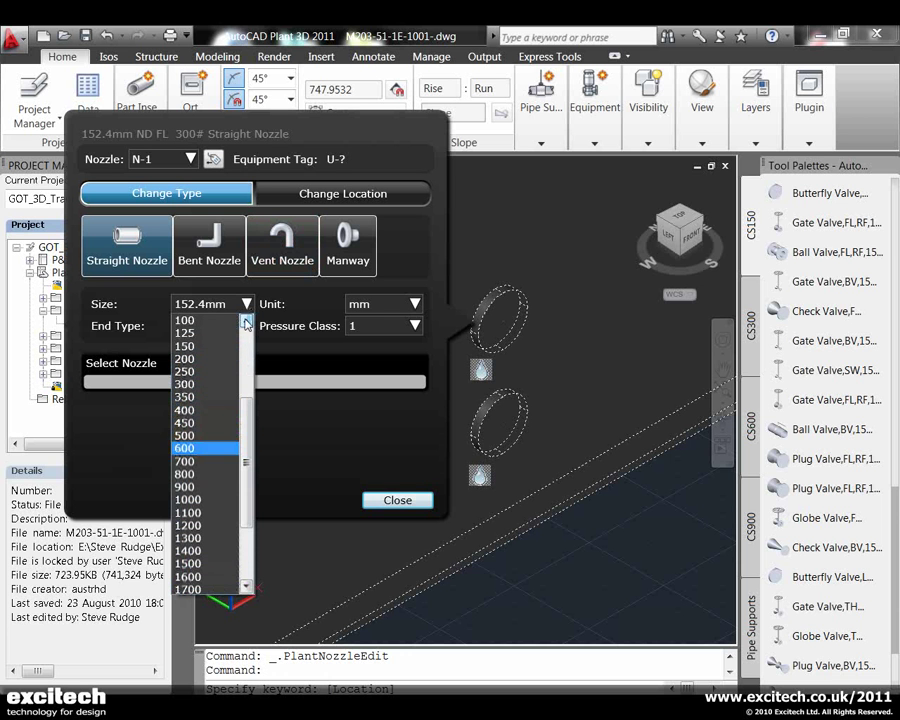
click(187, 346)
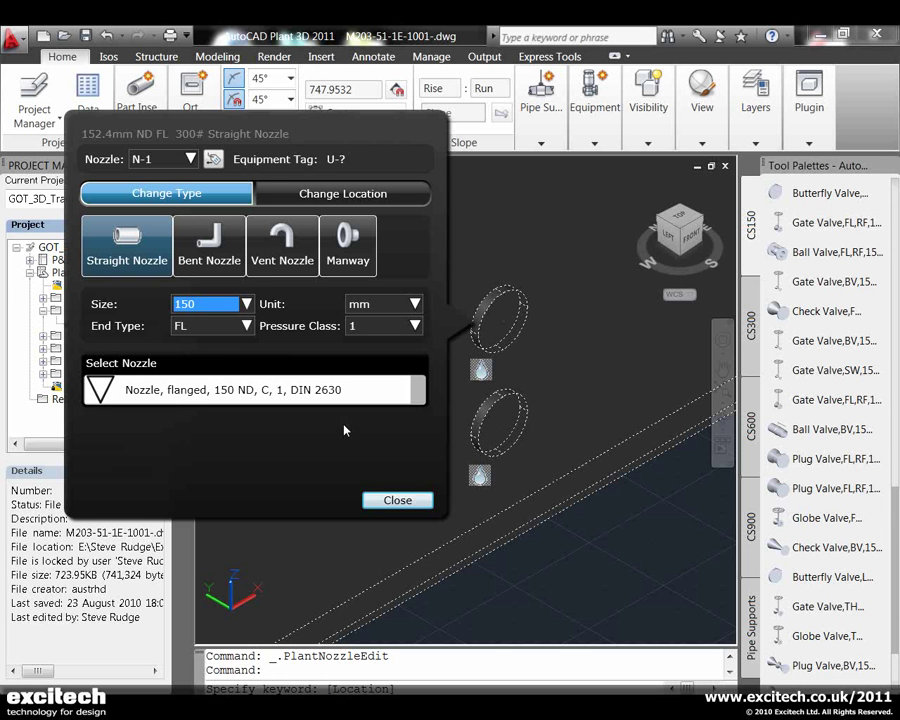
click(384, 305)
click(369, 321)
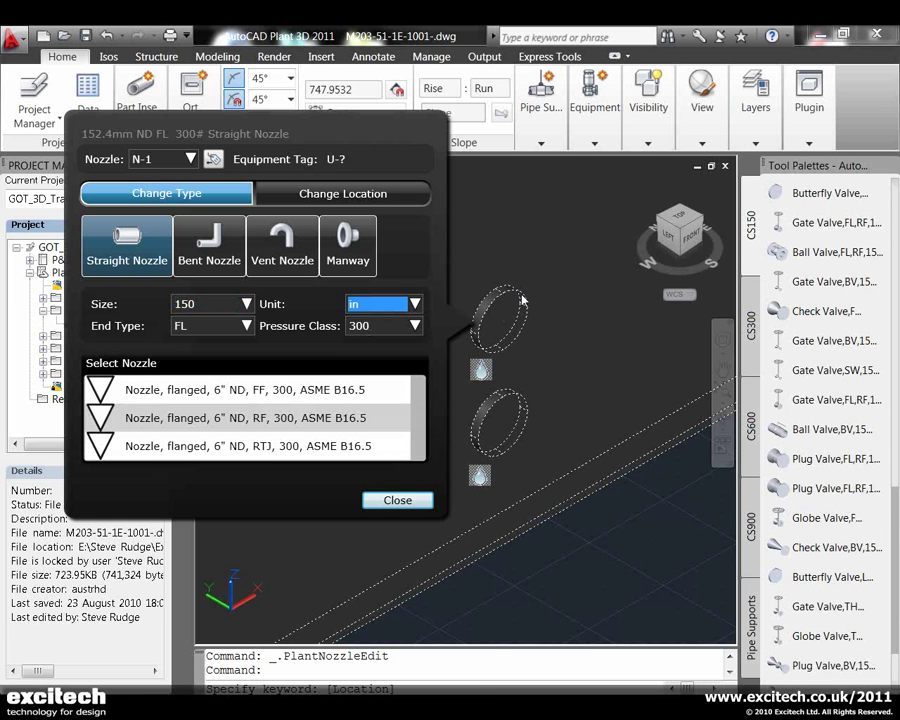
click(152, 426)
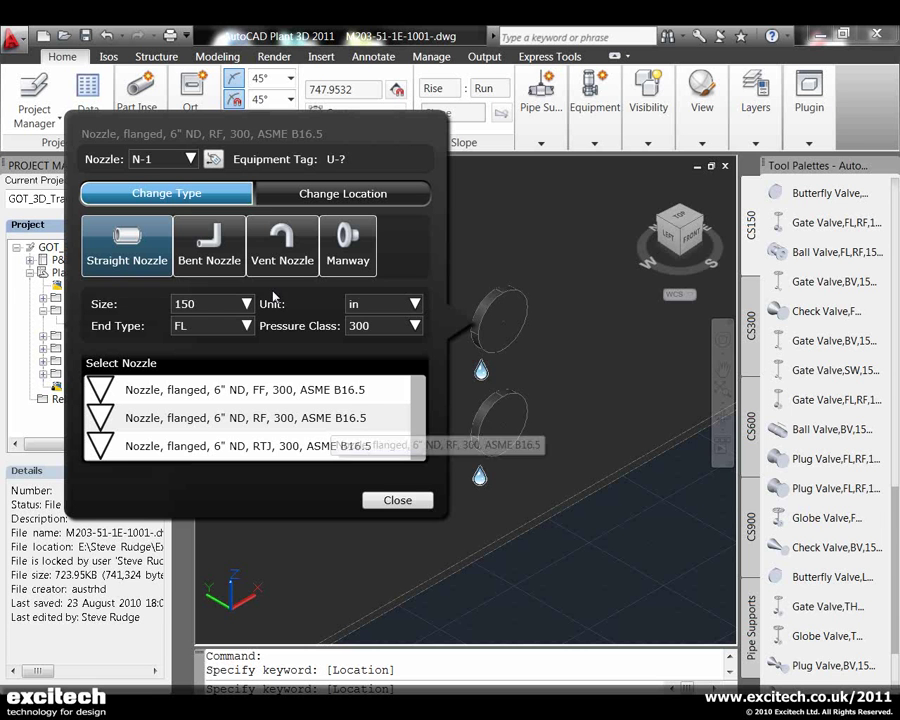
click(333, 420)
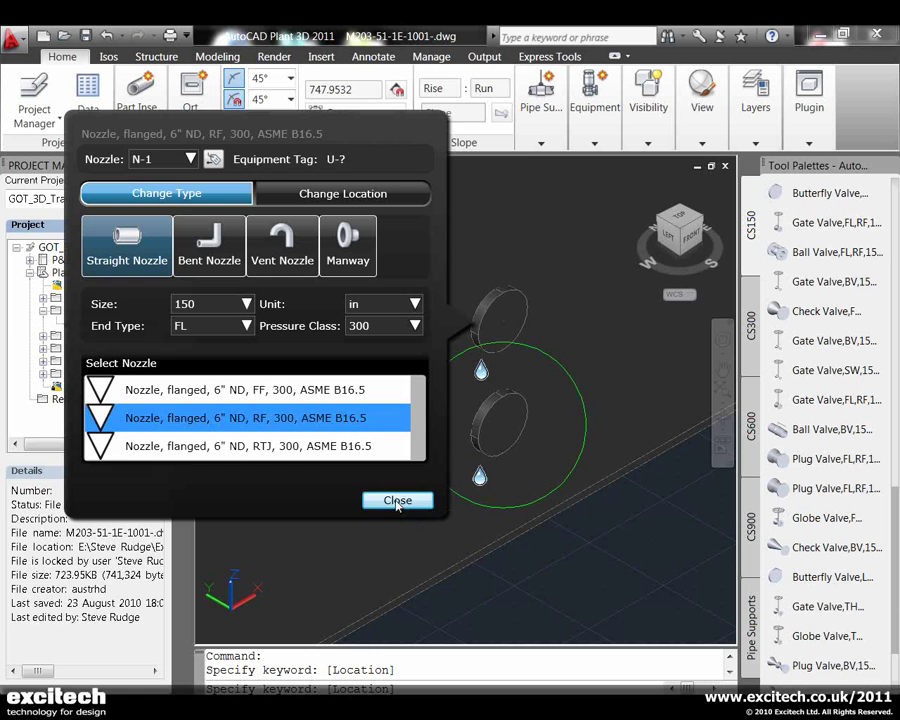
click(397, 501)
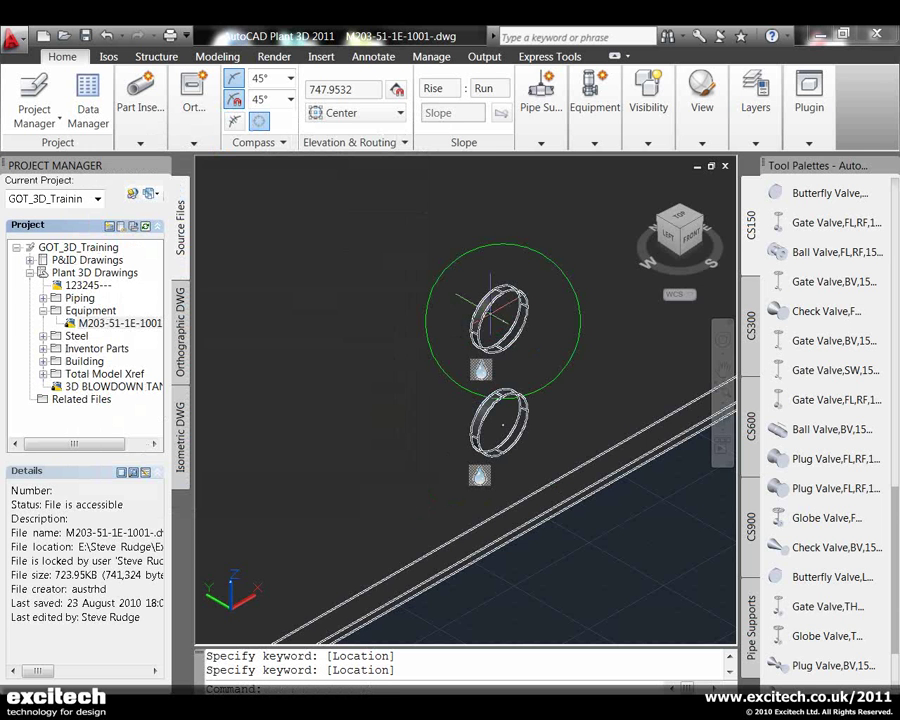
Route a pipe outward from the chiller's upper nozzle, with one elbow turning it parallel to the chiller's long side
mouse_move(497, 318)
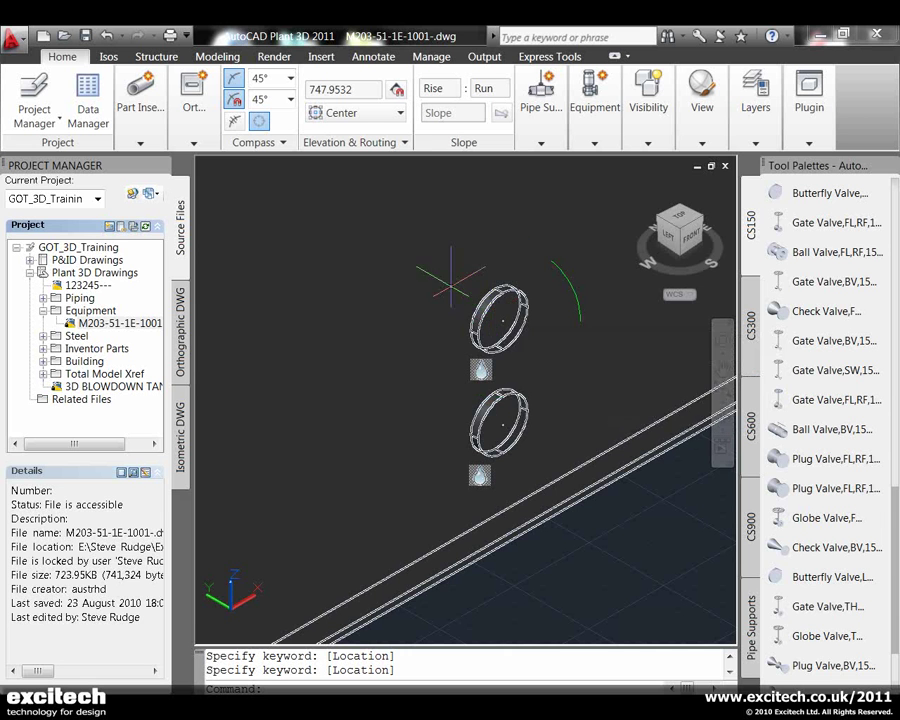
click(140, 142)
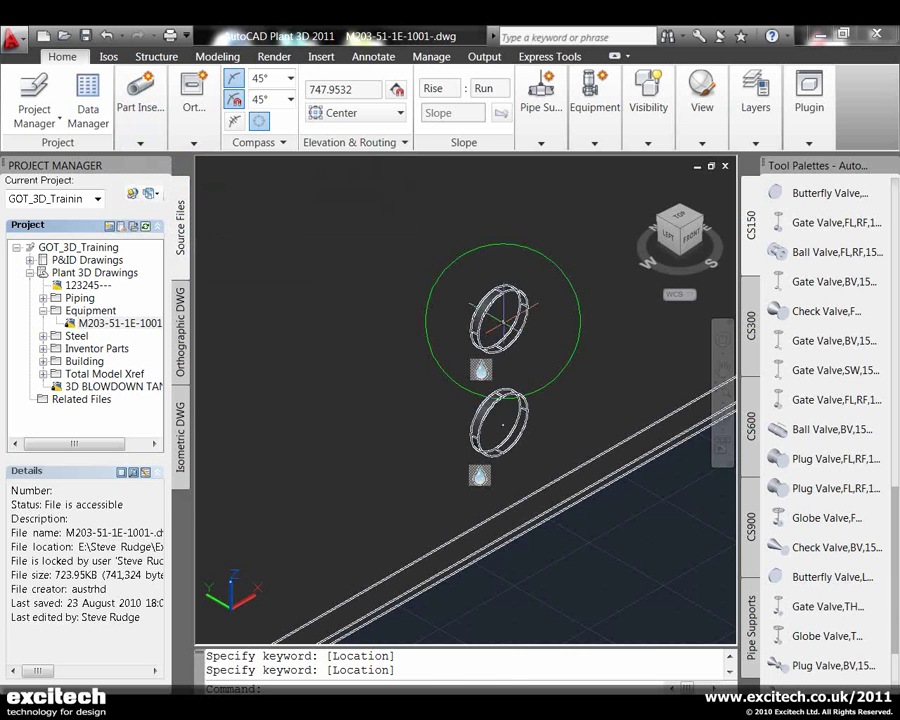
click(481, 370)
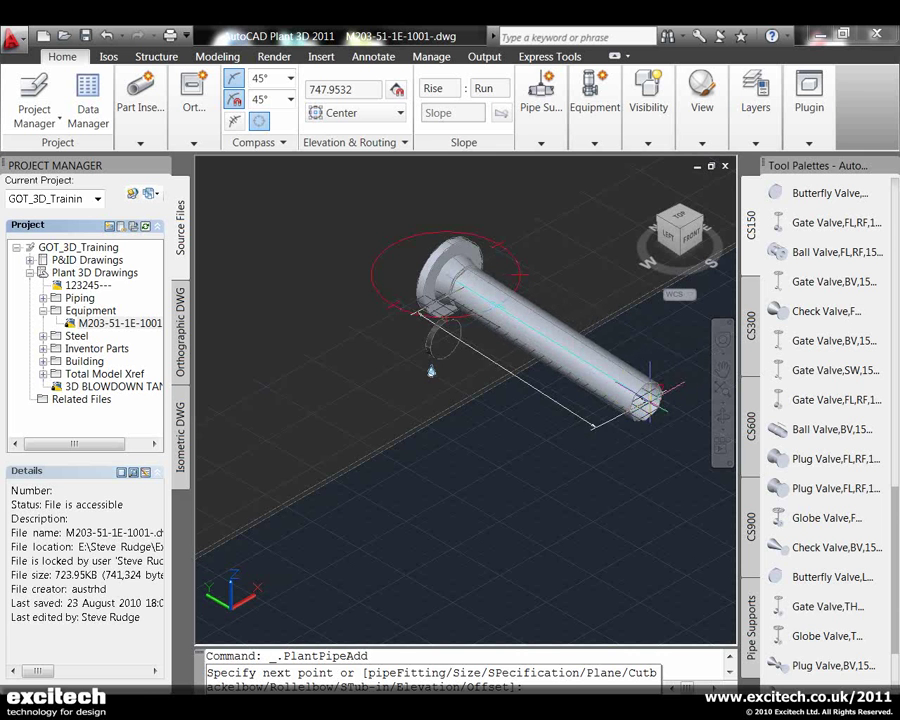
click(648, 398)
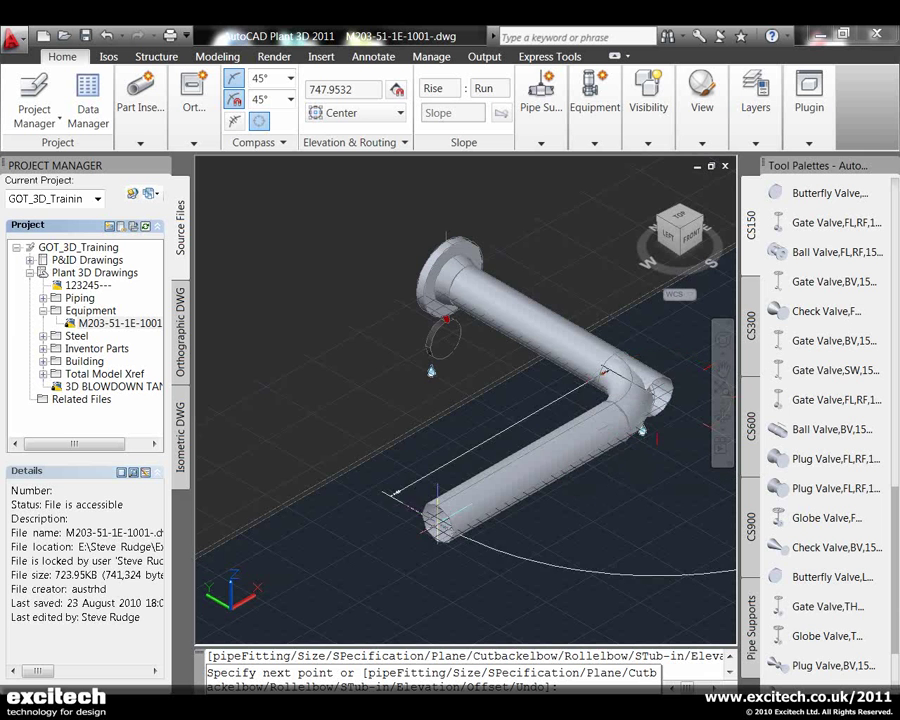
click(435, 507)
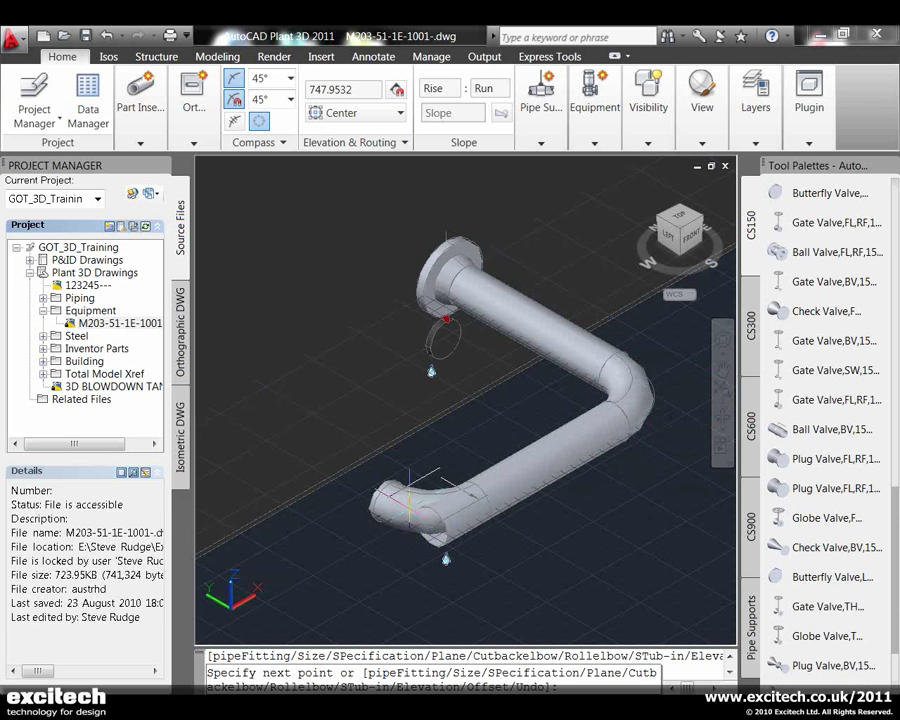
right_click(409, 493)
click(444, 159)
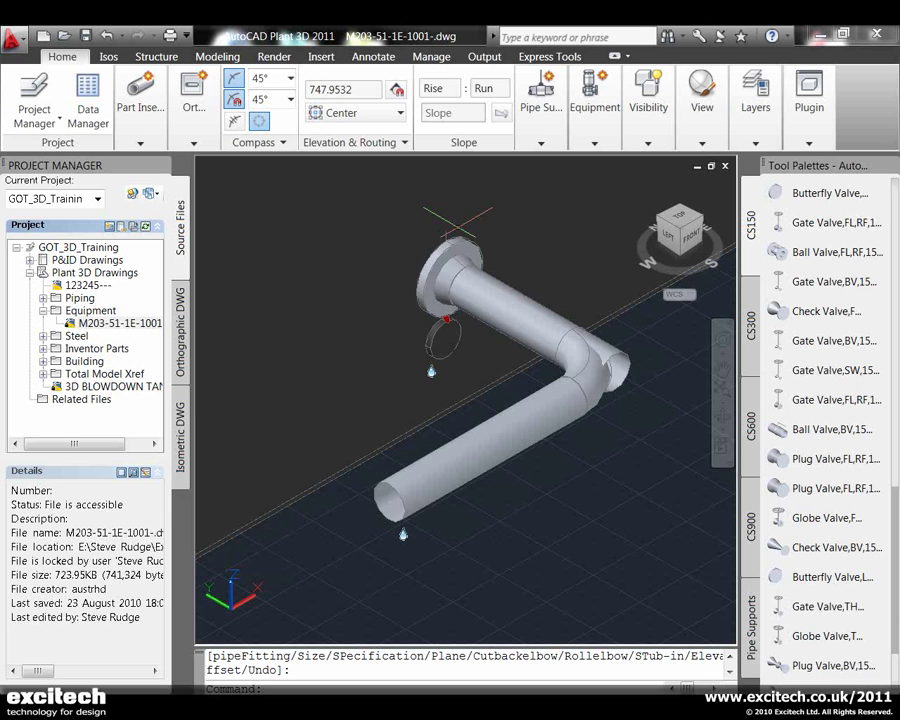
Examine the flanged connection at the upper nozzle and the chiller's position in the plant layout
scroll(447, 222, up, 8)
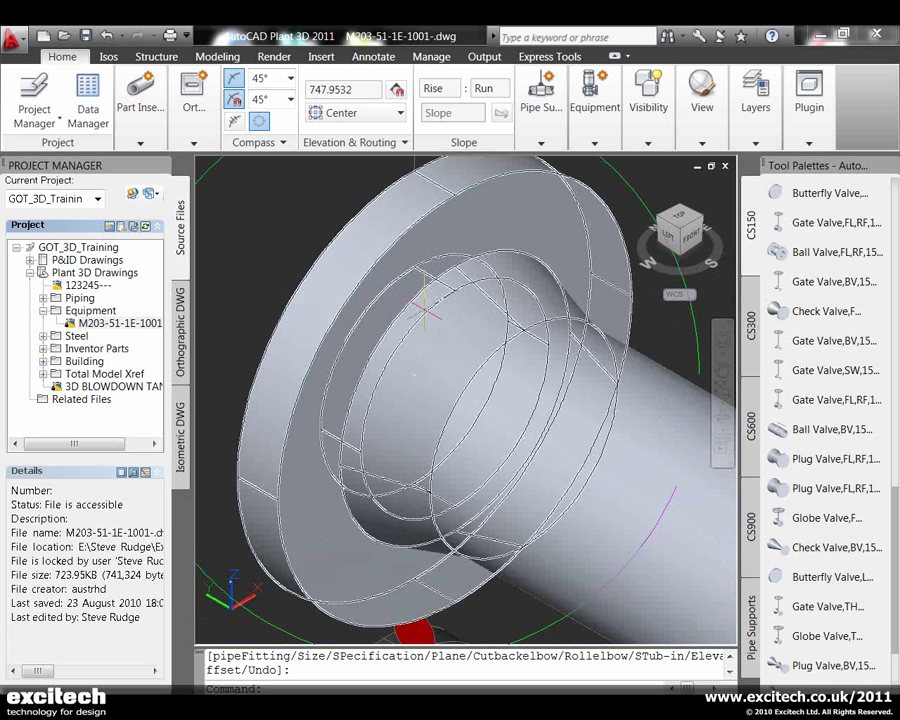
scroll(352, 296, down, 5)
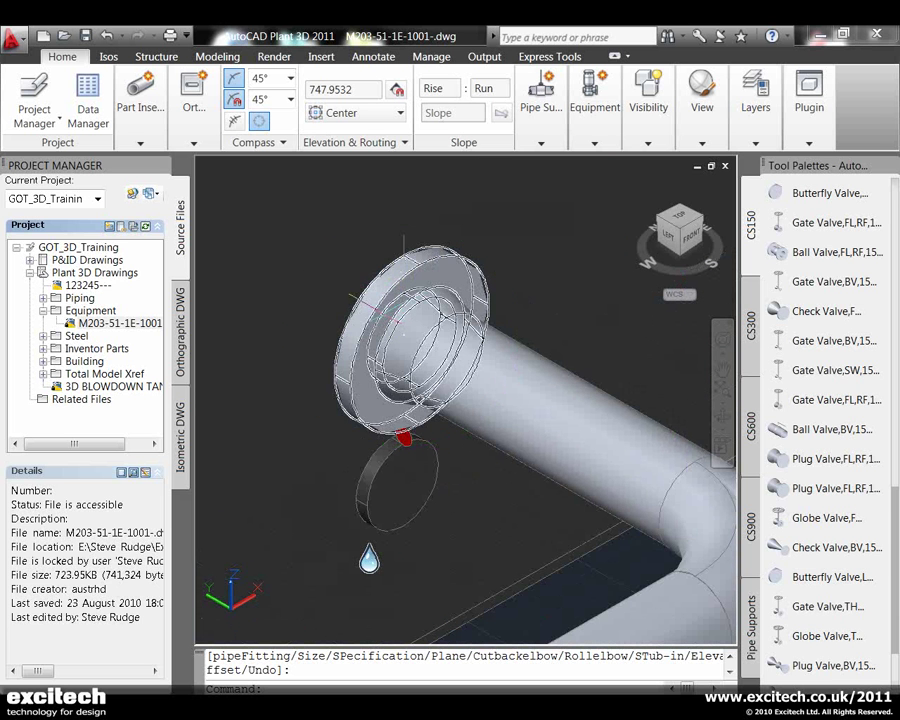
scroll(383, 305, down, 10)
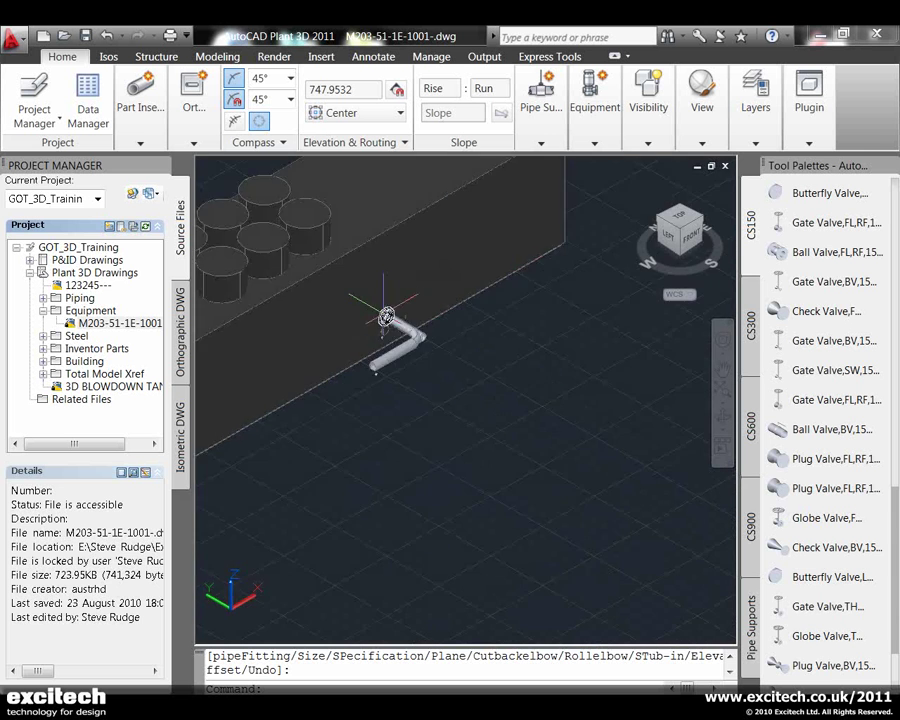
middle_drag(399, 356, 565, 440)
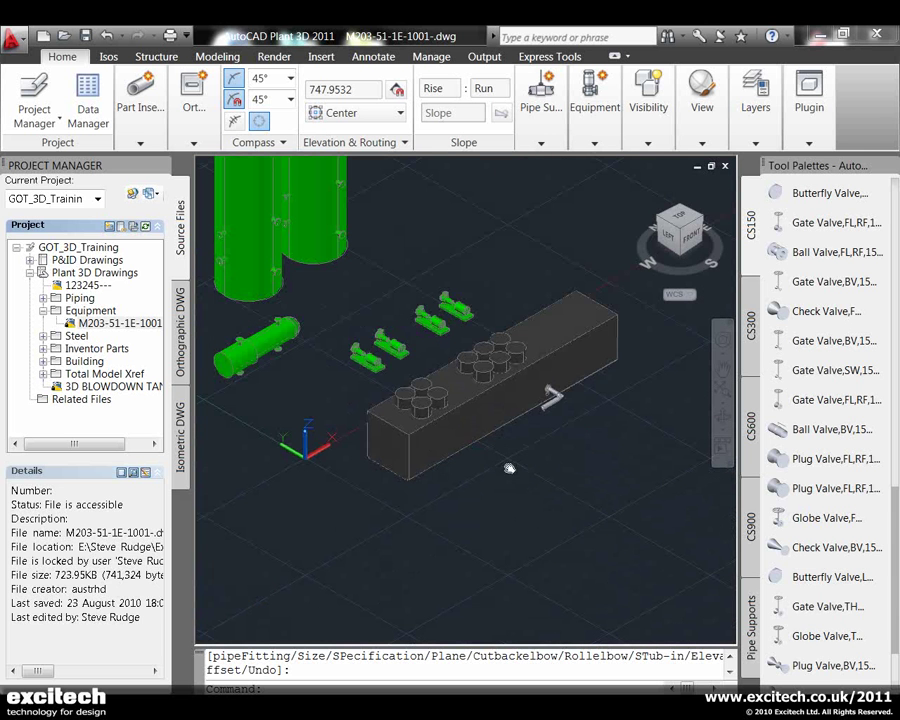
middle_drag(510, 468, 540, 466)
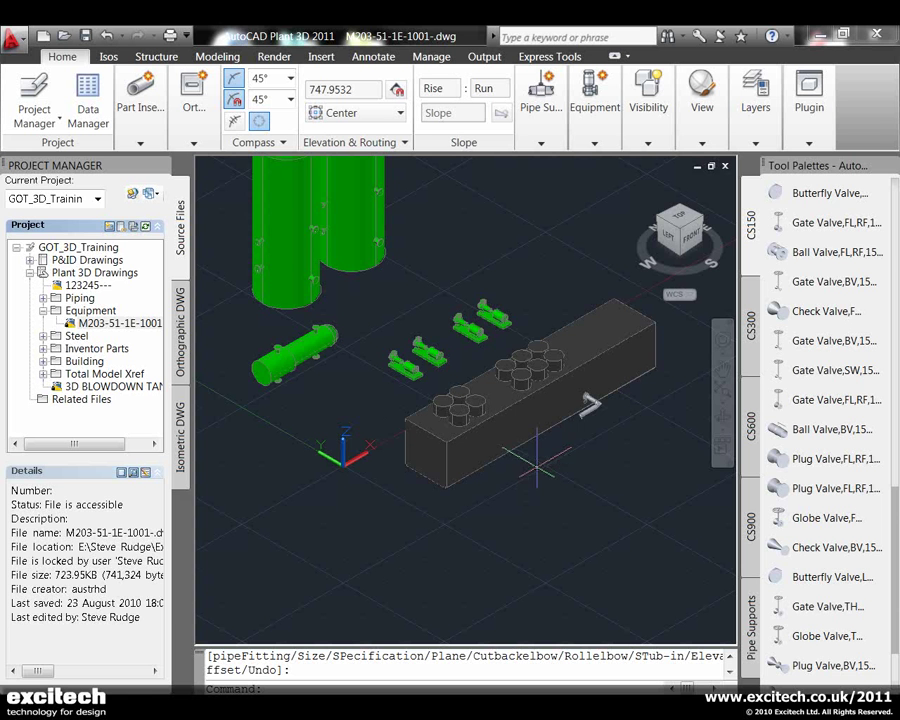
Open the 3D BLOWDOWN TANK drawing and convert the whole tank model to equipment of type Vessel
double_click(110, 386)
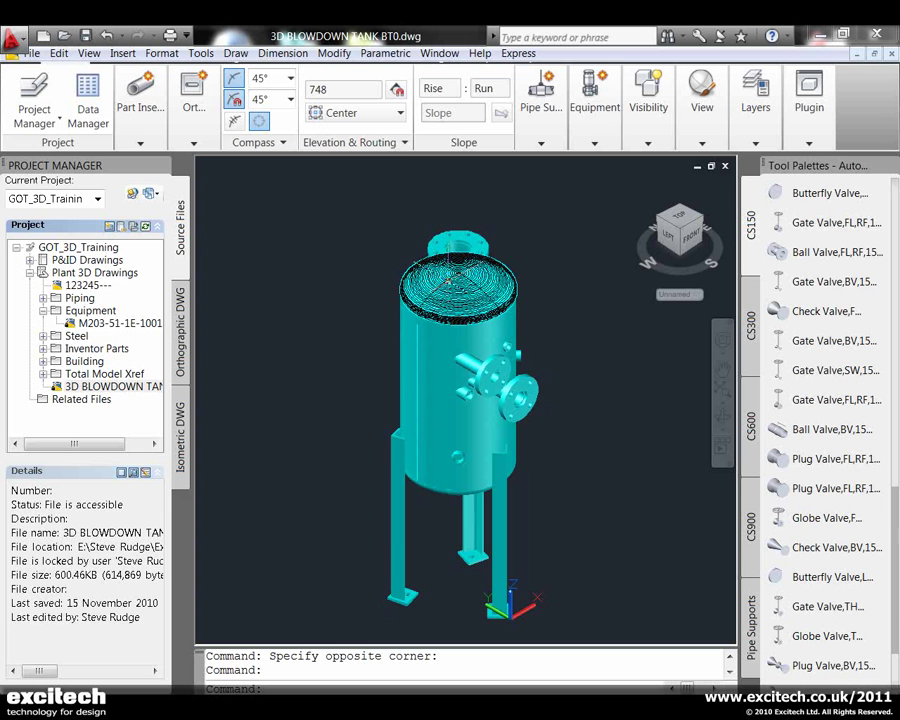
click(598, 145)
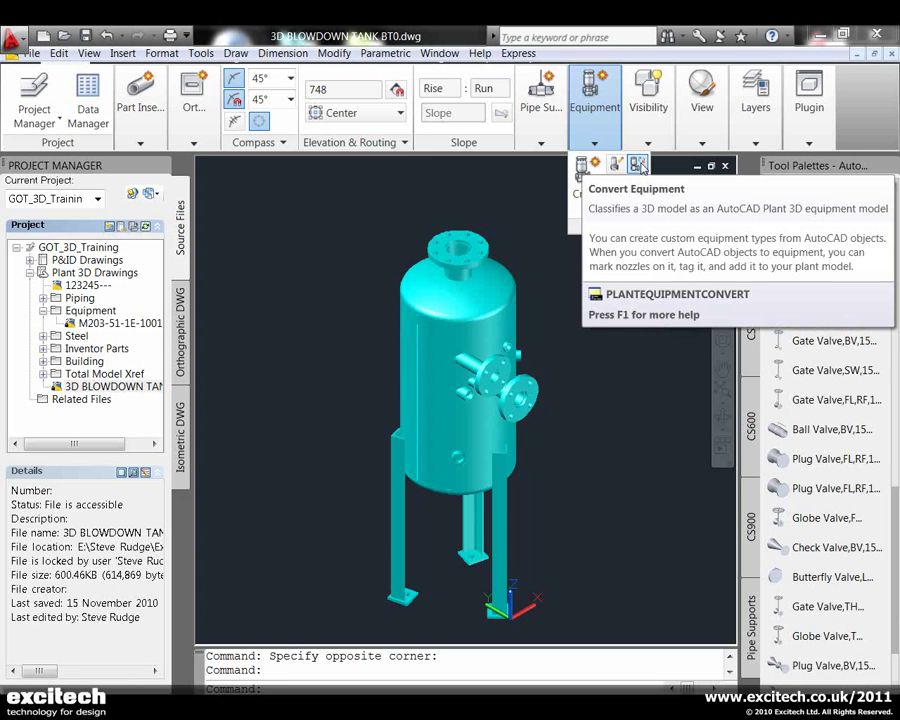
click(639, 165)
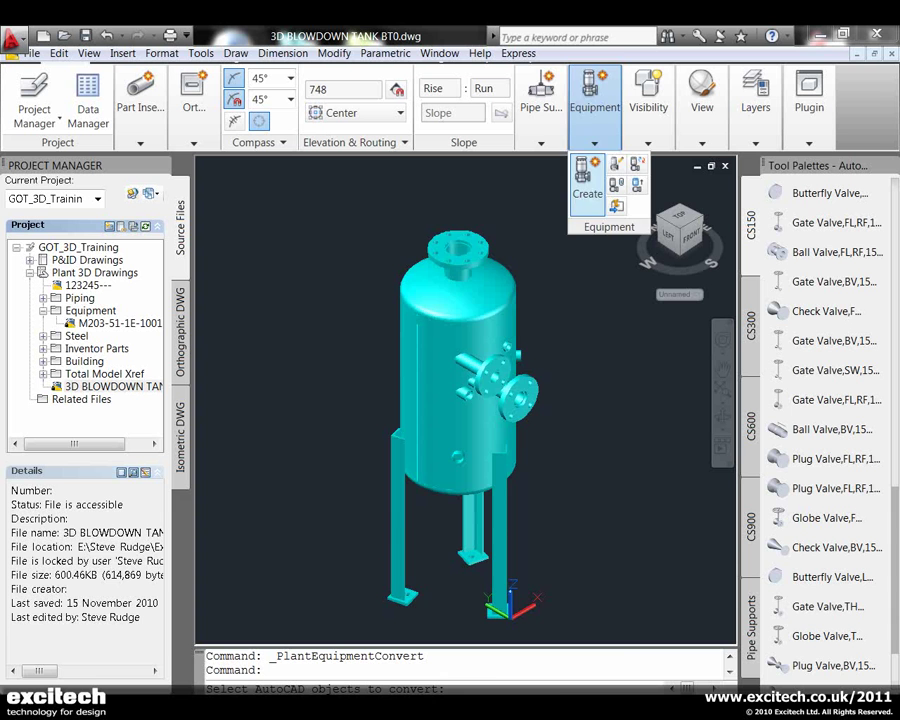
click(331, 195)
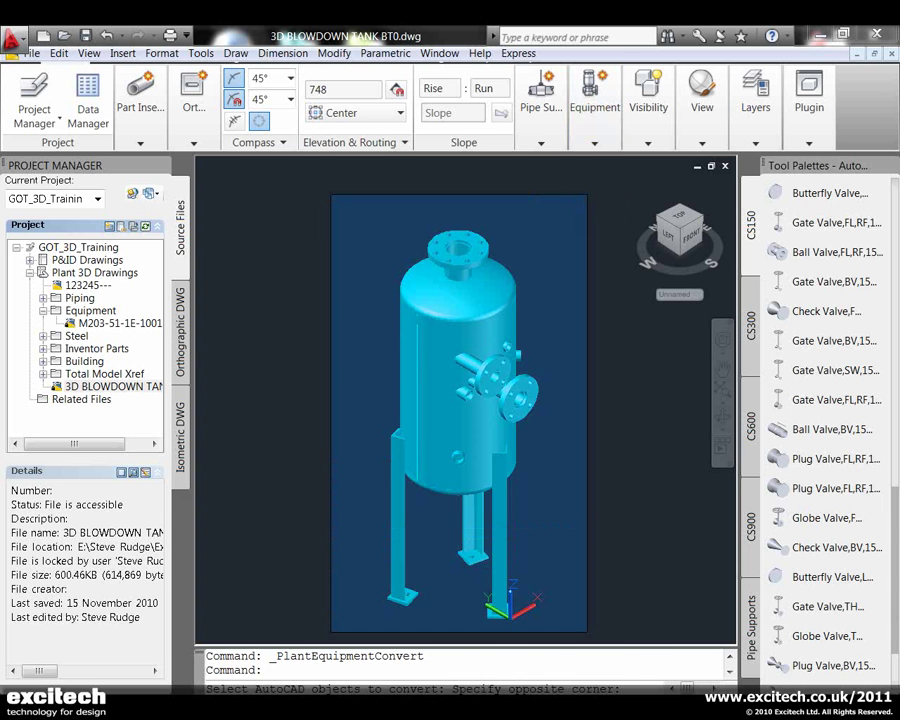
click(587, 631)
key(Return)
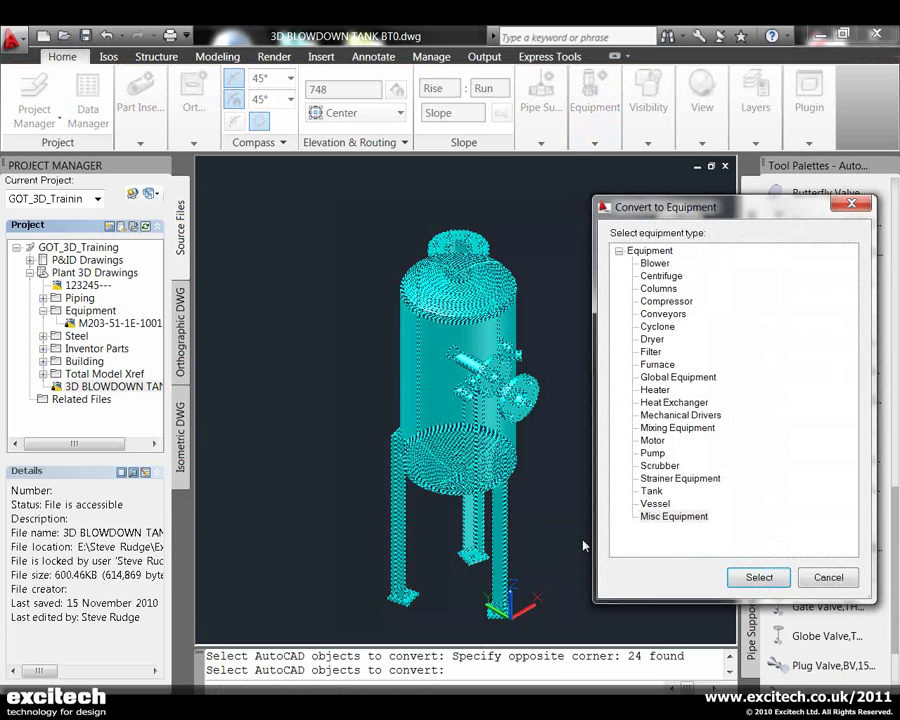
click(655, 504)
click(786, 577)
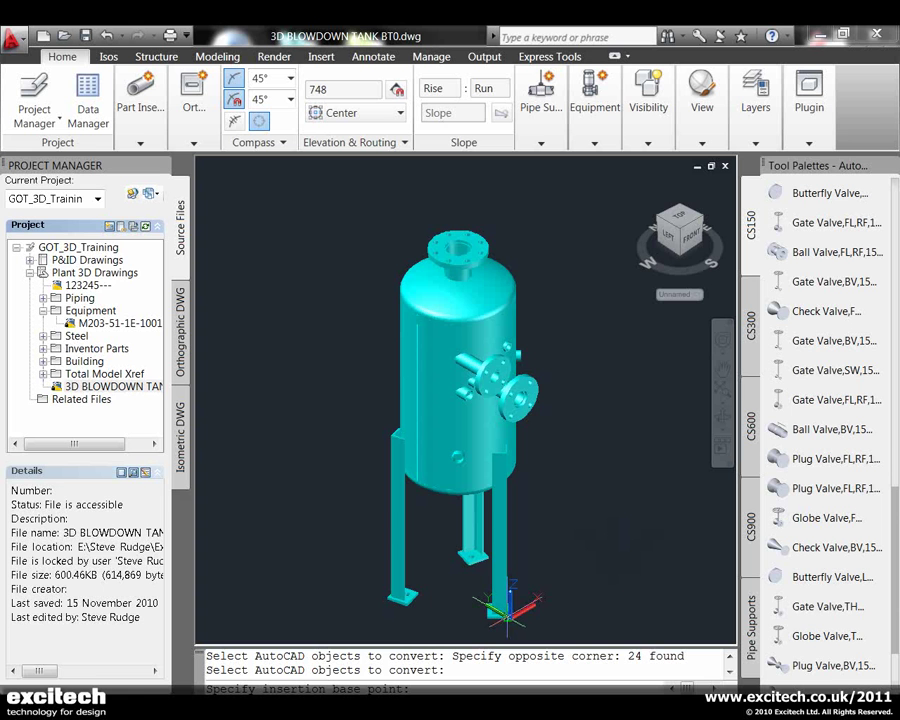
Place the vessel's insertion base point at the foot of the front leg, review its equipment properties and accept them
click(510, 625)
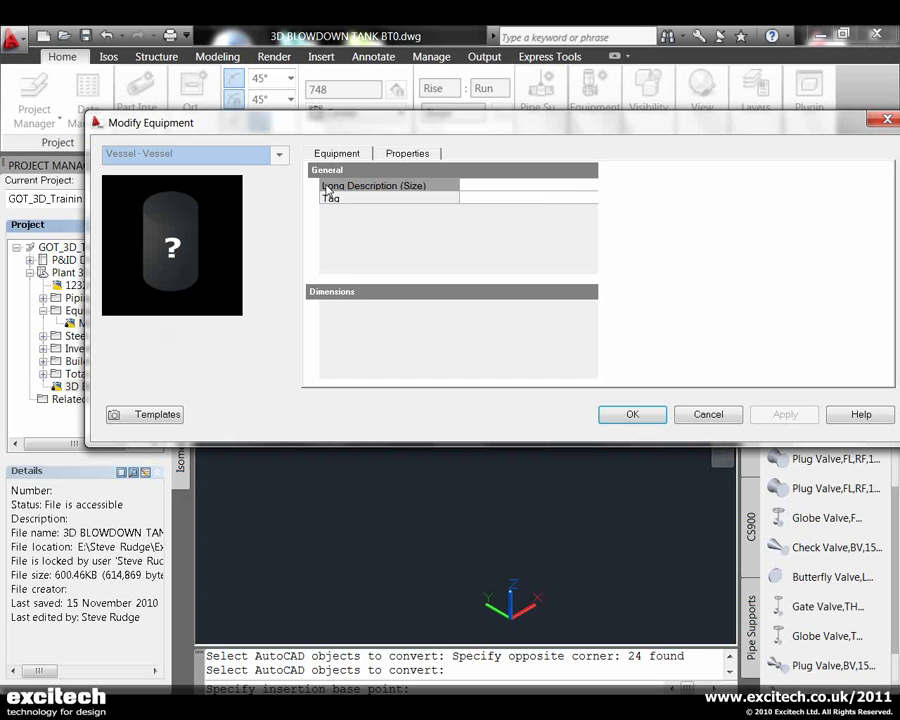
click(404, 155)
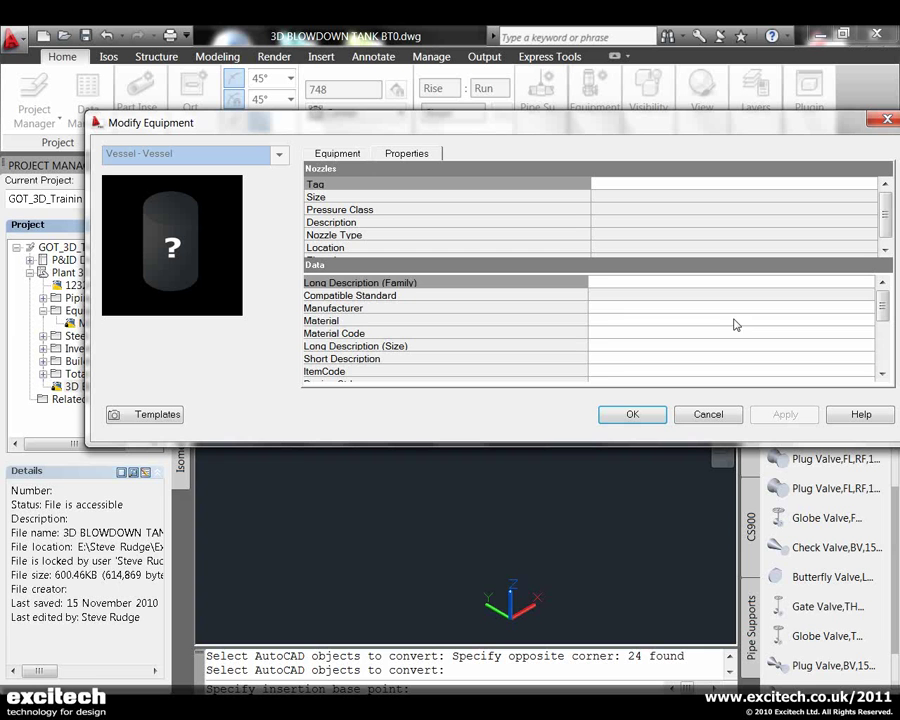
mouse_move(883, 301)
mouse_down()
mouse_move(885, 352)
mouse_move(897, 306)
mouse_up()
click(633, 415)
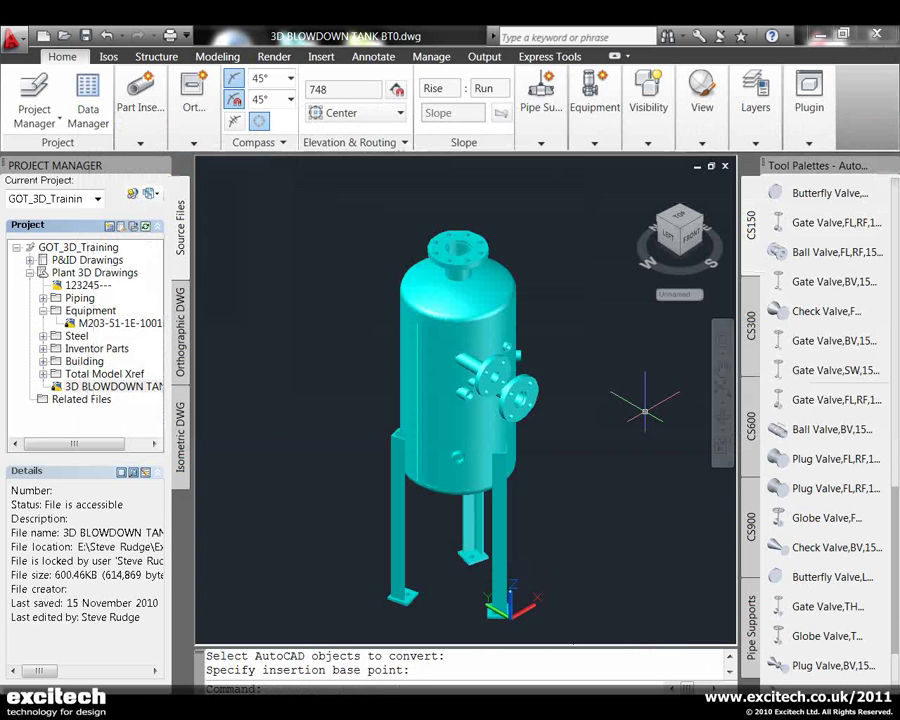
Add a nozzle to the vessel at the centre of the outermost side flange's bore, pointing outward from the tank
click(515, 398)
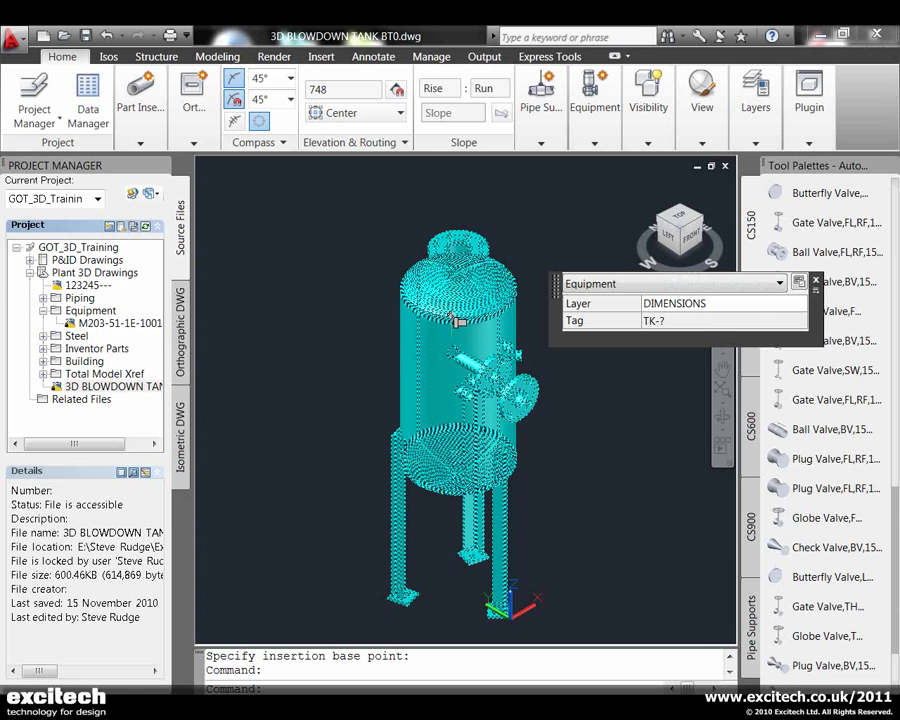
right_click(460, 268)
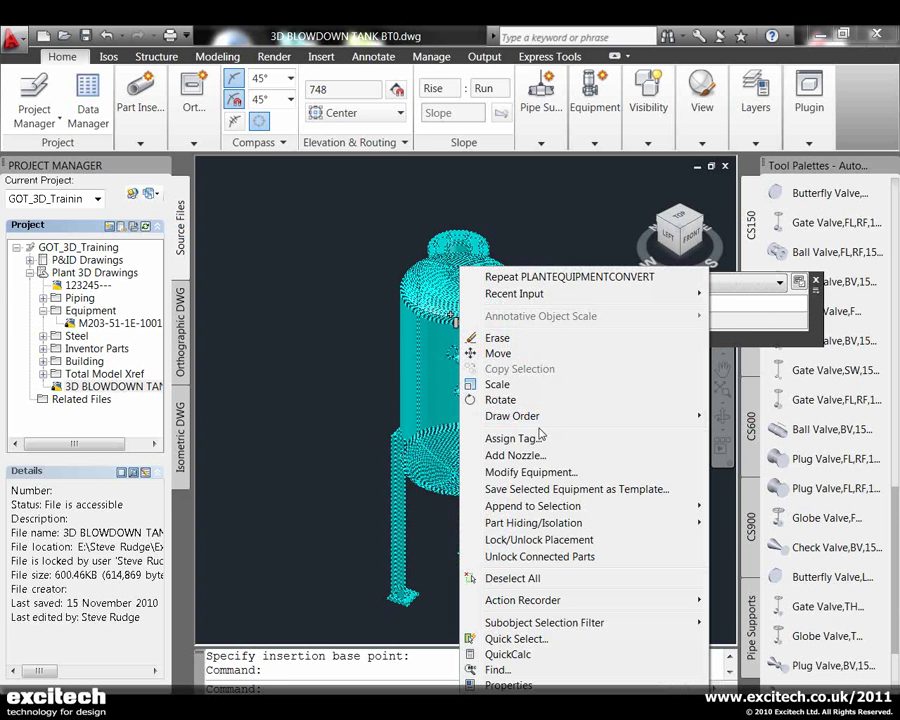
click(515, 455)
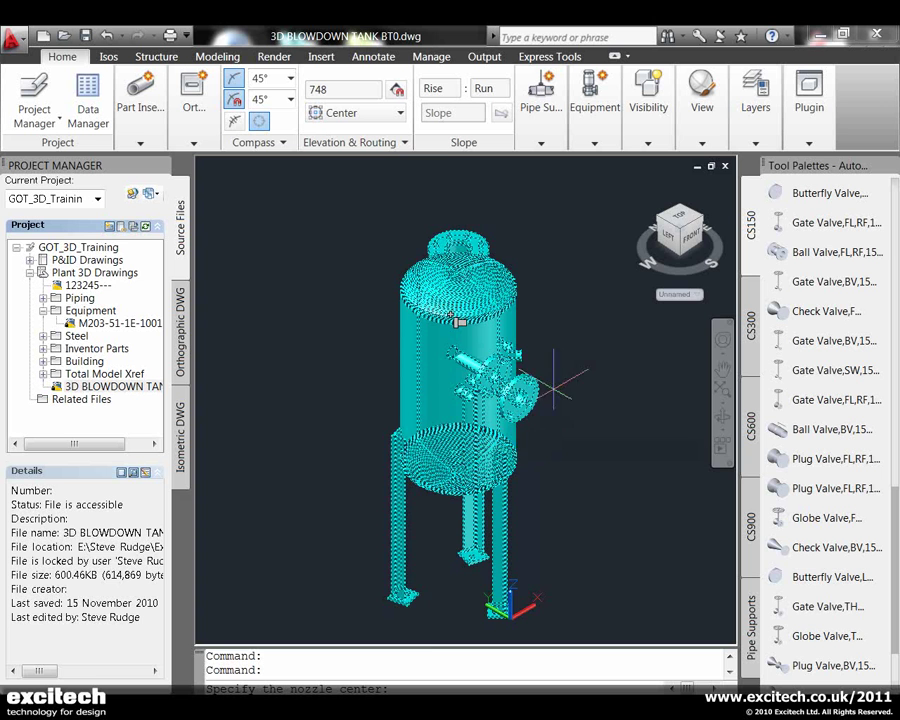
scroll(557, 382, up, 6)
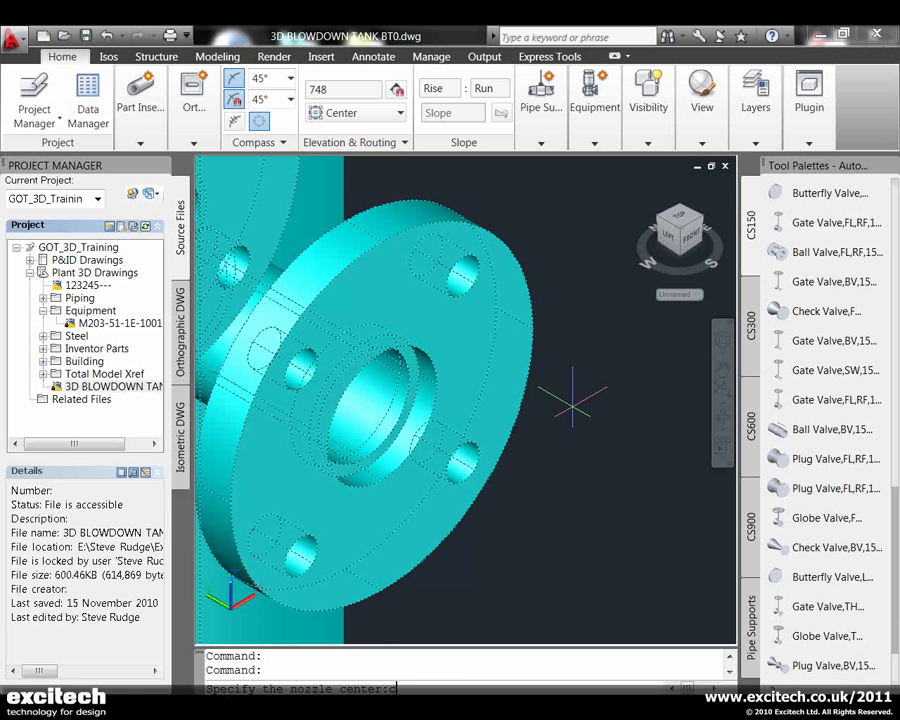
text(cen)
key(Return)
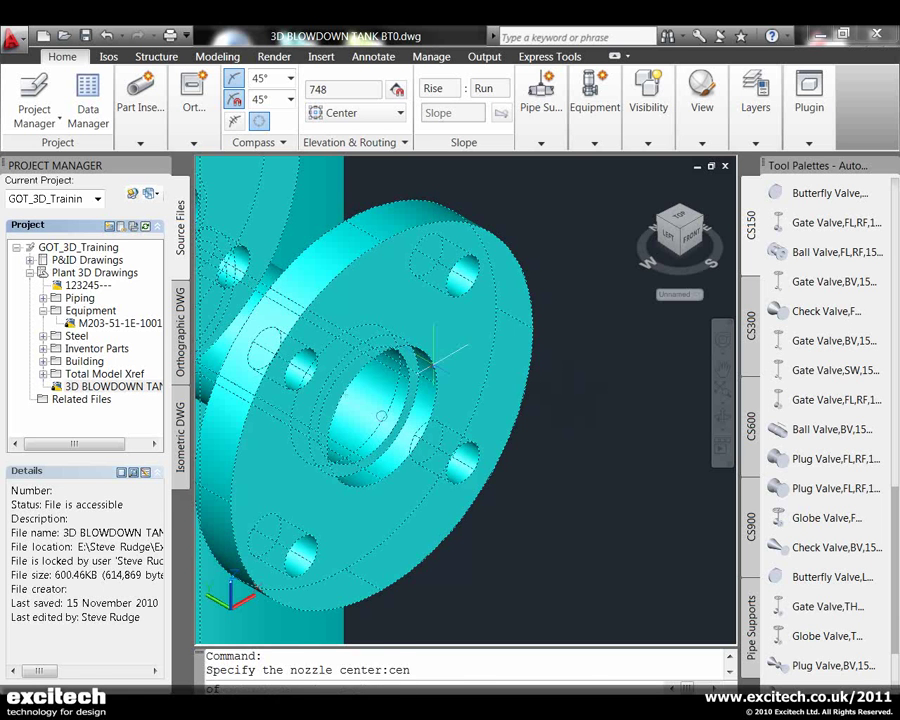
click(433, 363)
click(548, 505)
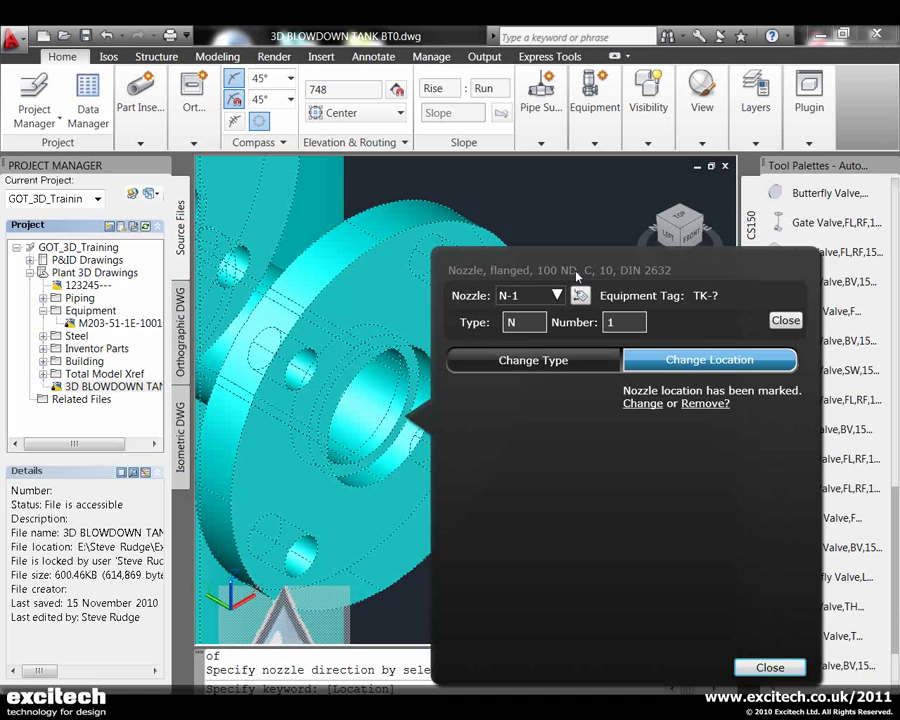
Set nozzle N-1's unit to in and assign the flanged 4" ND, RF, 150, ASME B16.5 straight nozzle
drag(577, 277, 489, 223)
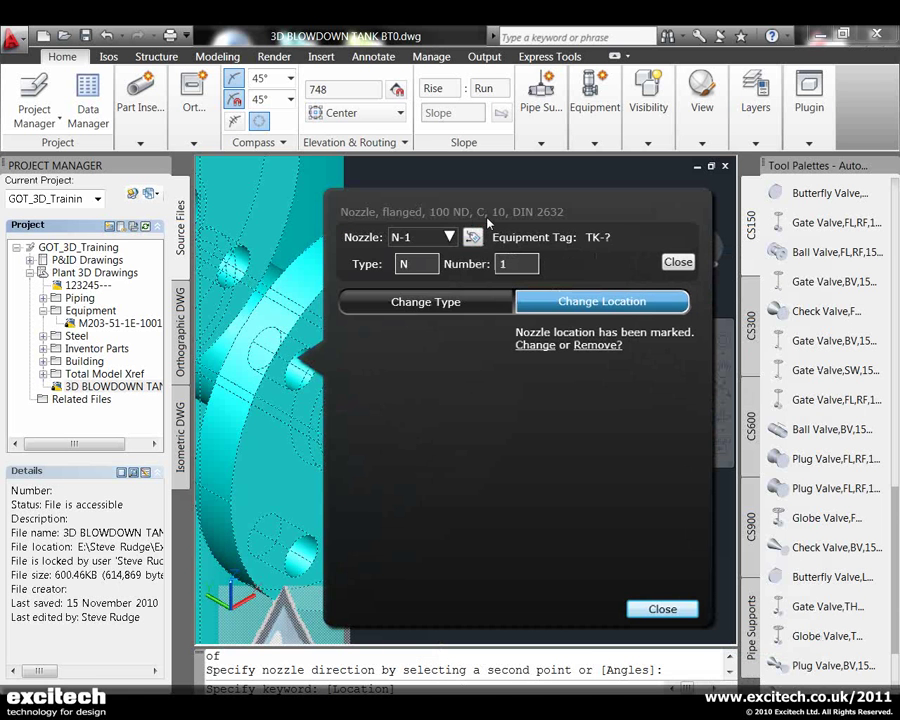
click(464, 305)
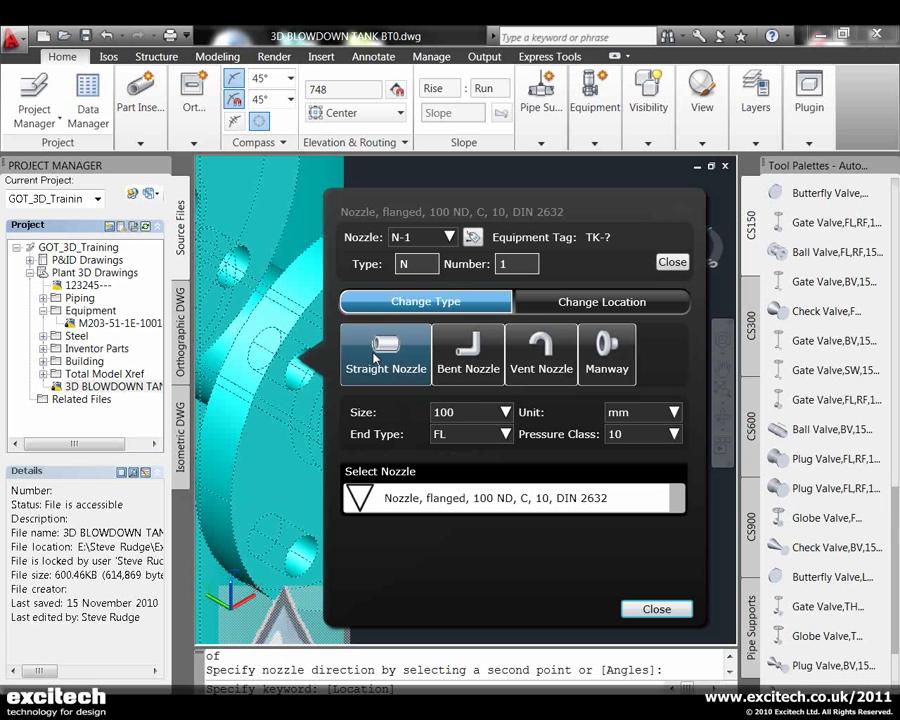
click(676, 412)
click(648, 423)
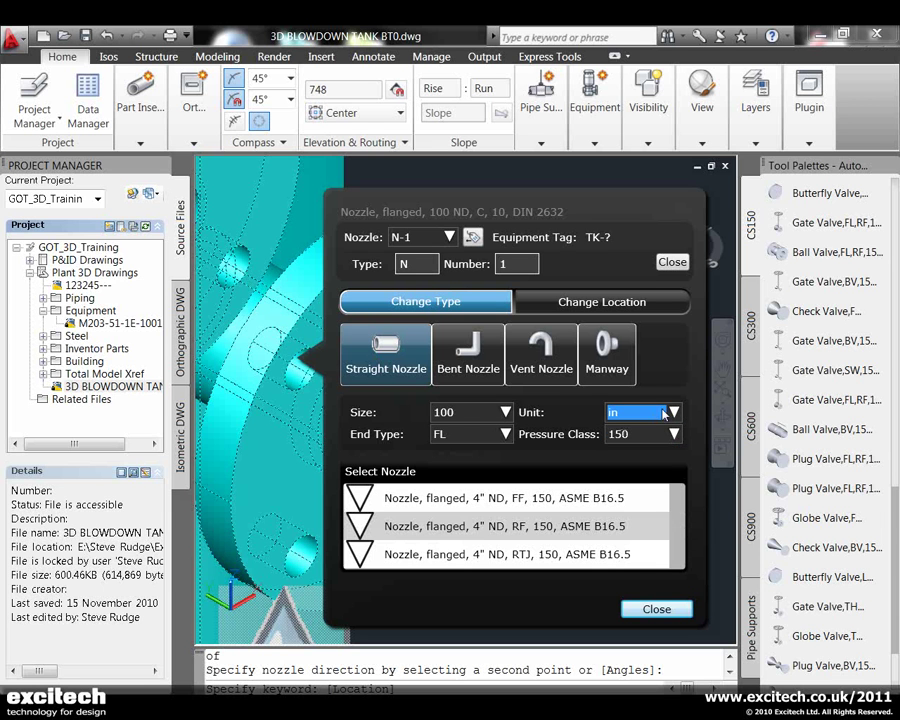
click(605, 530)
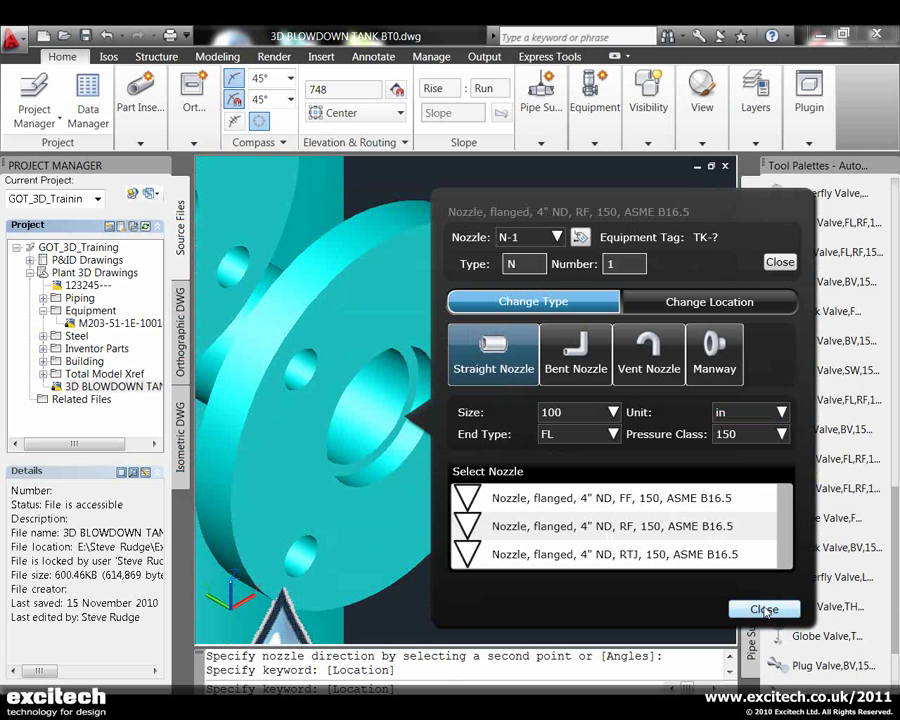
click(765, 609)
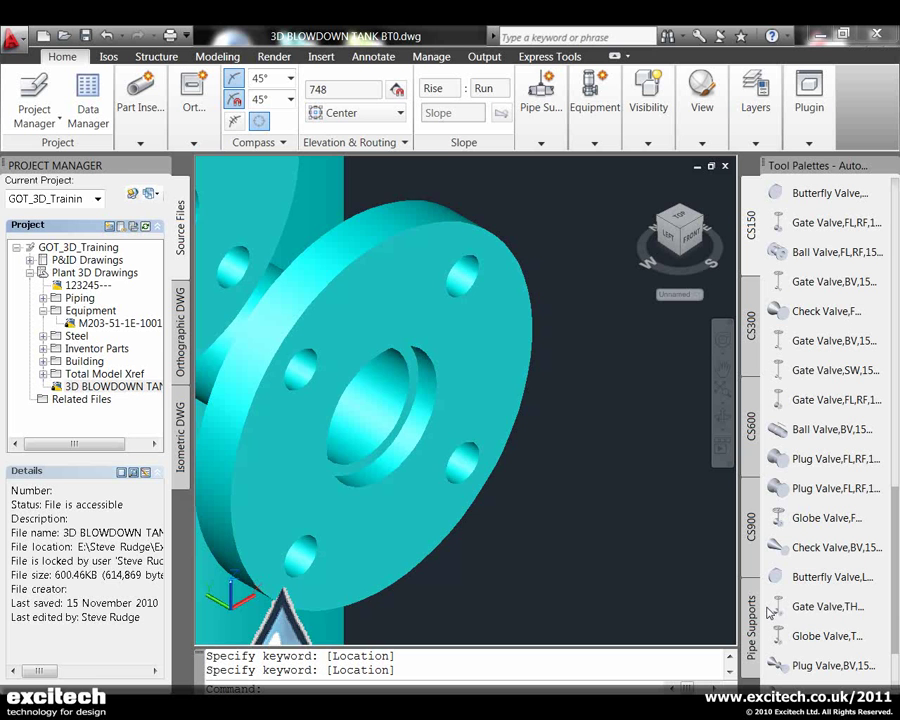
Switch the pipe routing spec from CS300 to one matching the nozzle's 150 pressure class
click(138, 144)
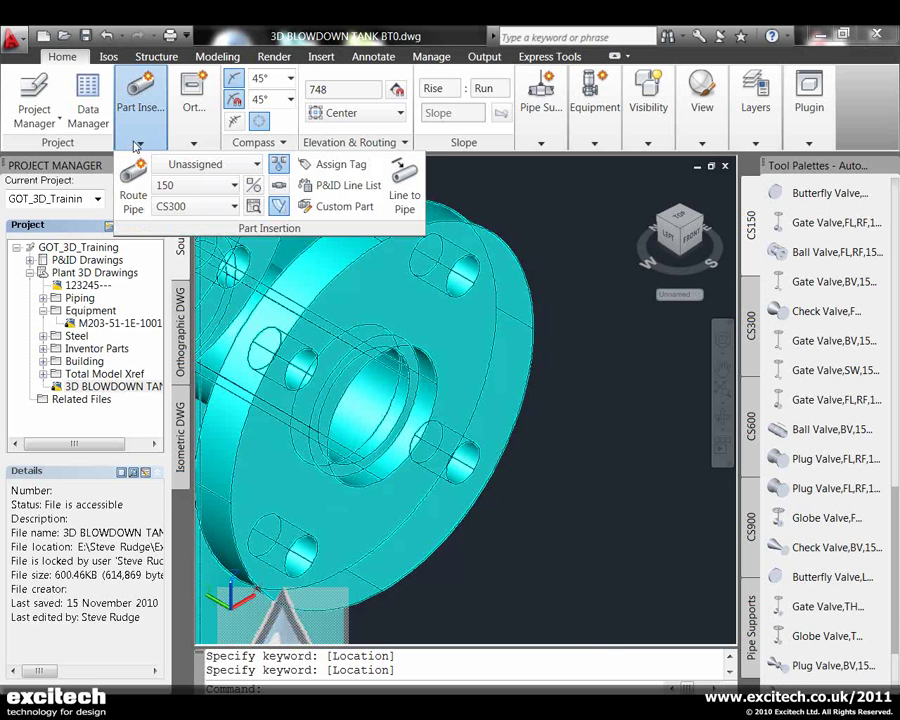
click(181, 207)
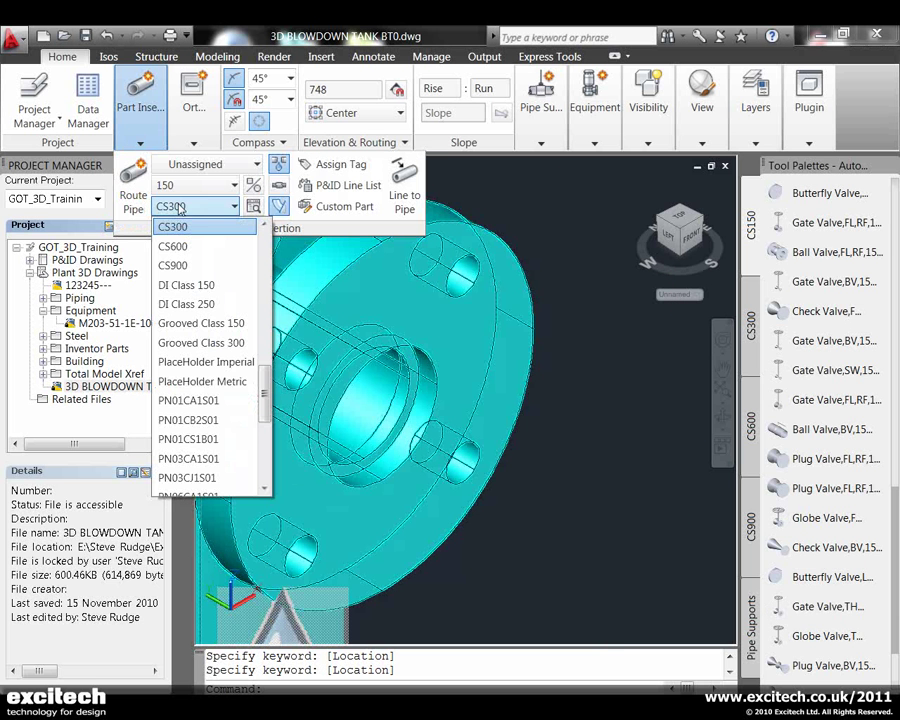
click(264, 226)
click(264, 226)
click(264, 226)
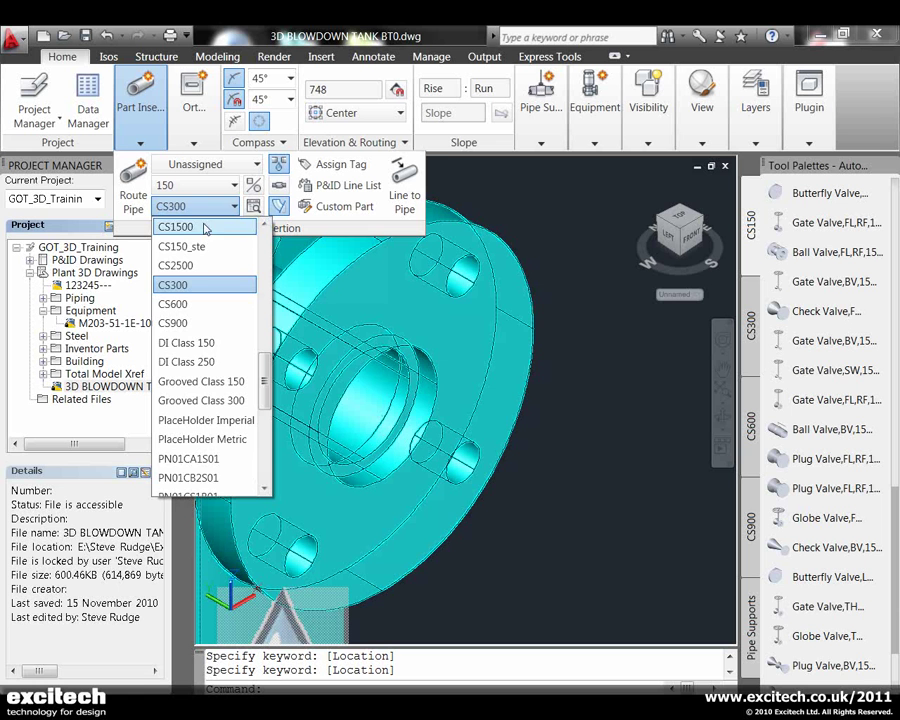
click(257, 230)
click(219, 205)
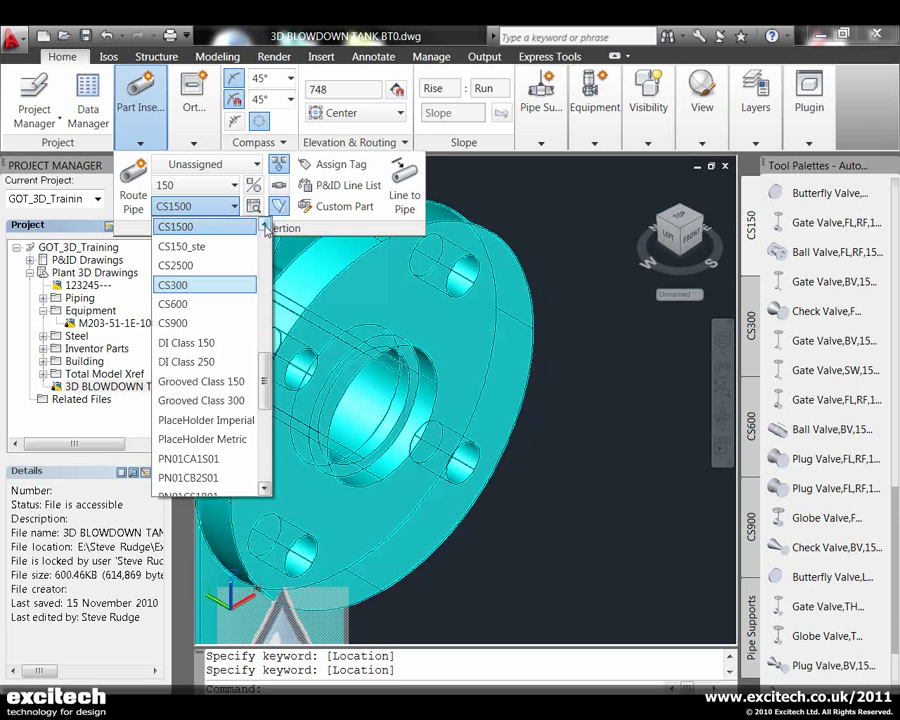
click(264, 226)
click(264, 226)
click(195, 246)
Route a pipe outward from the vessel's new side nozzle, with one elbow turning it along the X direction
shift+middle_drag(384, 296, 380, 413)
scroll(380, 410, down, 8)
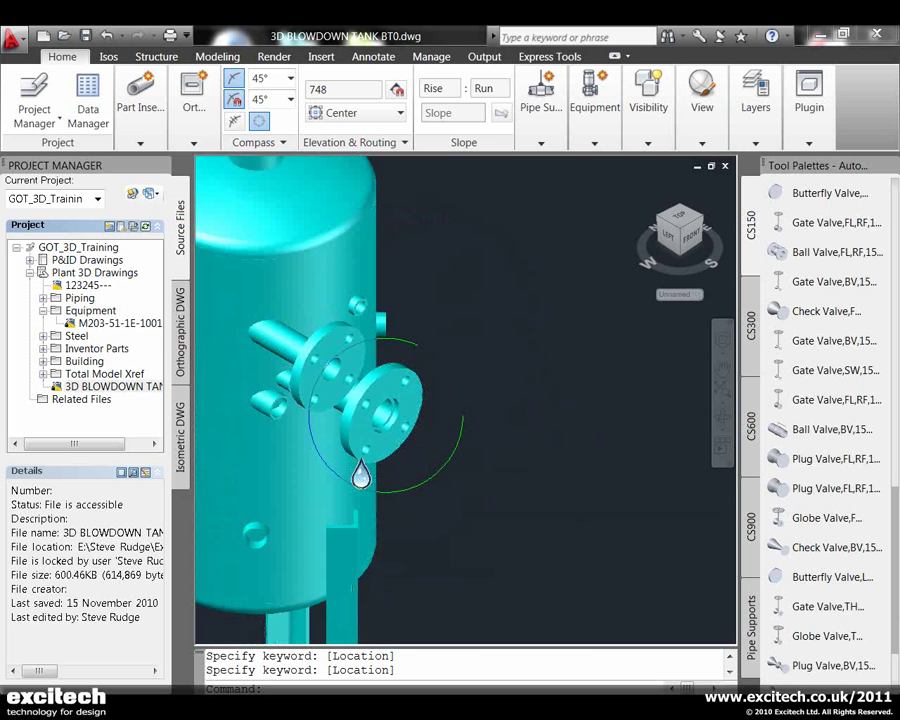
click(408, 428)
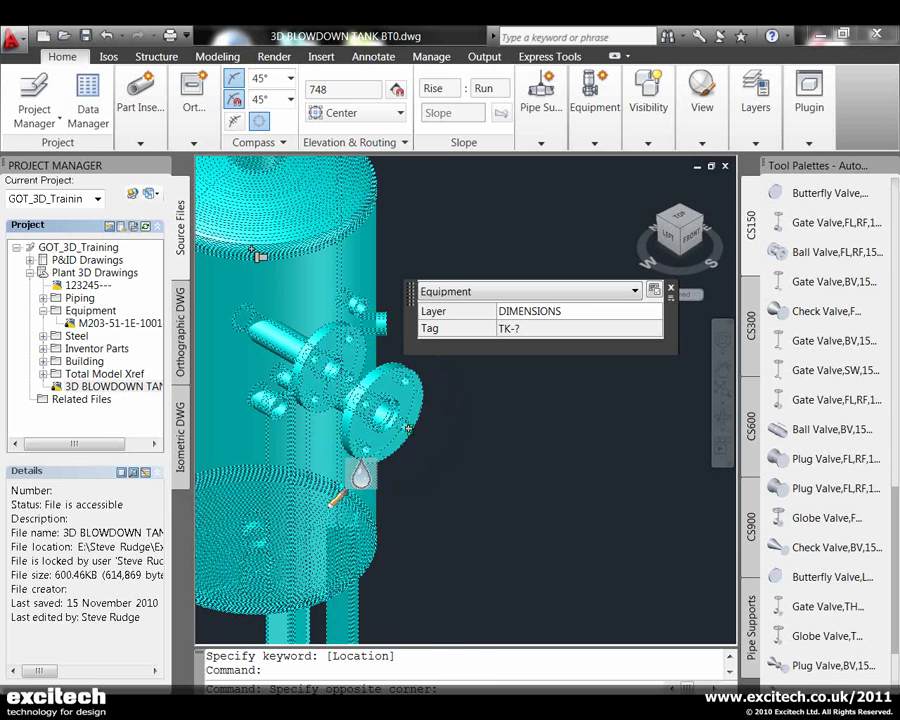
click(360, 474)
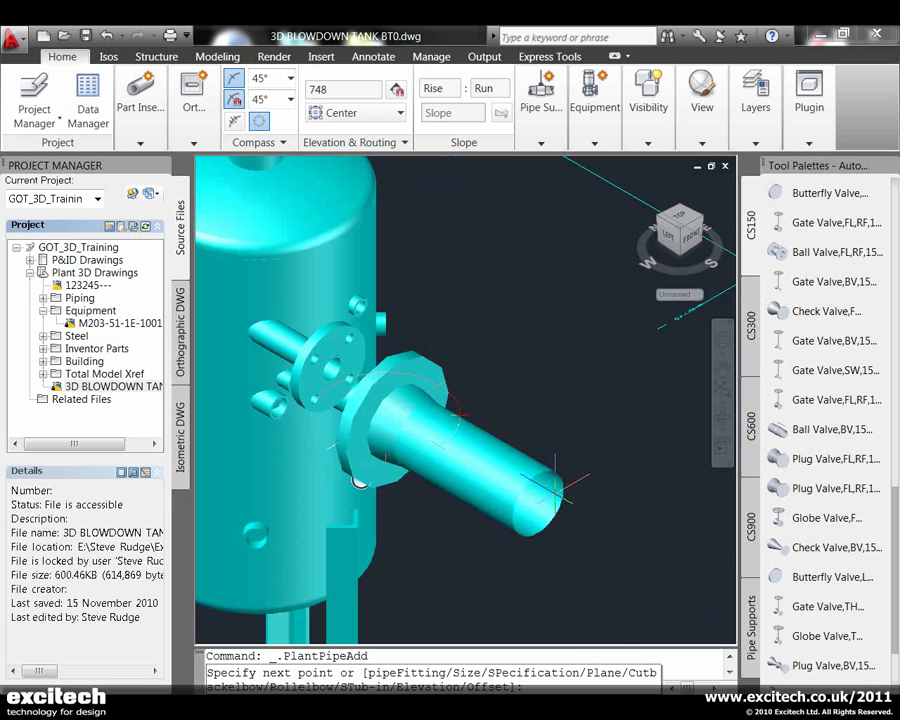
click(553, 488)
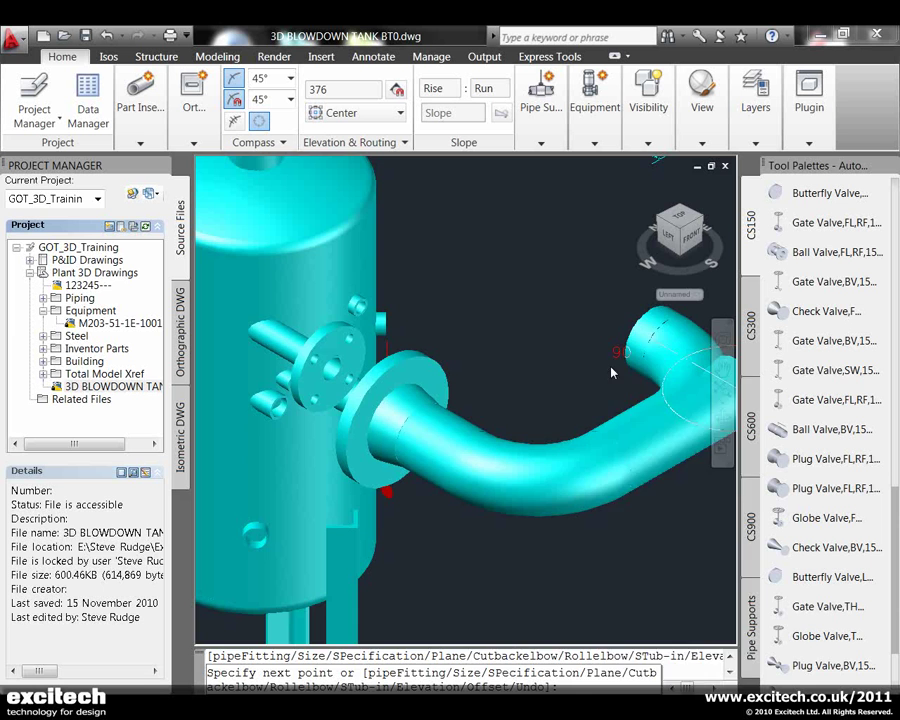
right_click(630, 368)
click(642, 375)
Start creating a new equipment item, browse the available equipment categories, and choose the Centrifugal Pump type
scroll(640, 373, down, 8)
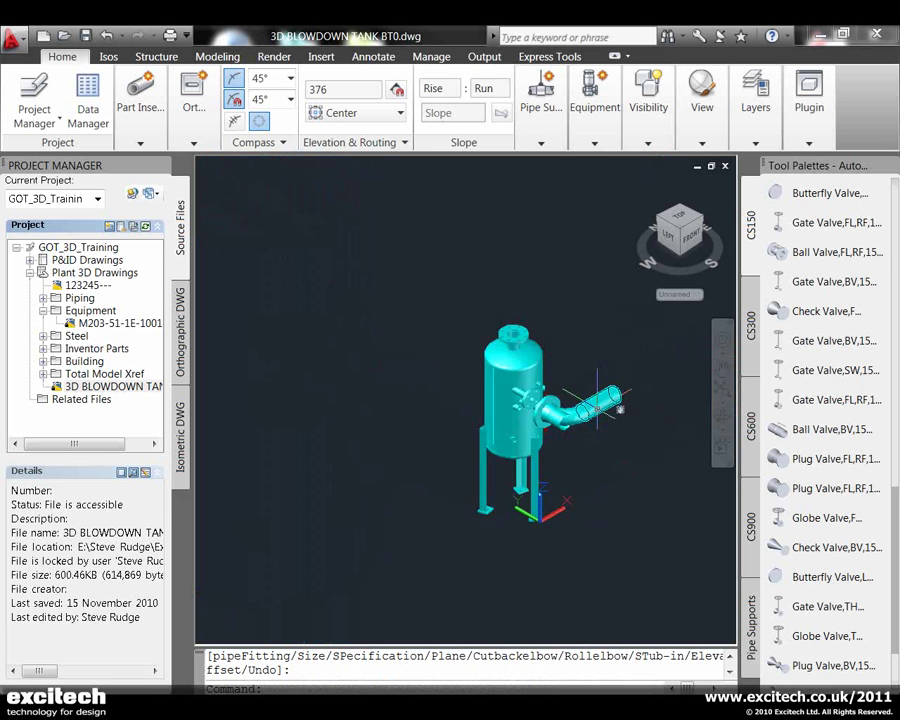
middle_drag(577, 345, 392, 485)
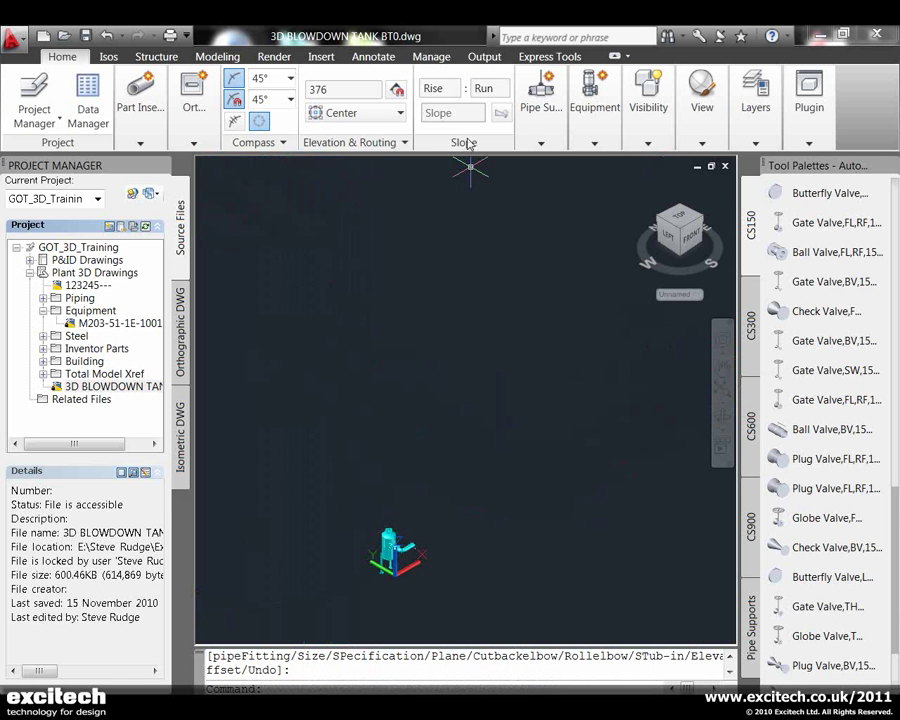
click(594, 143)
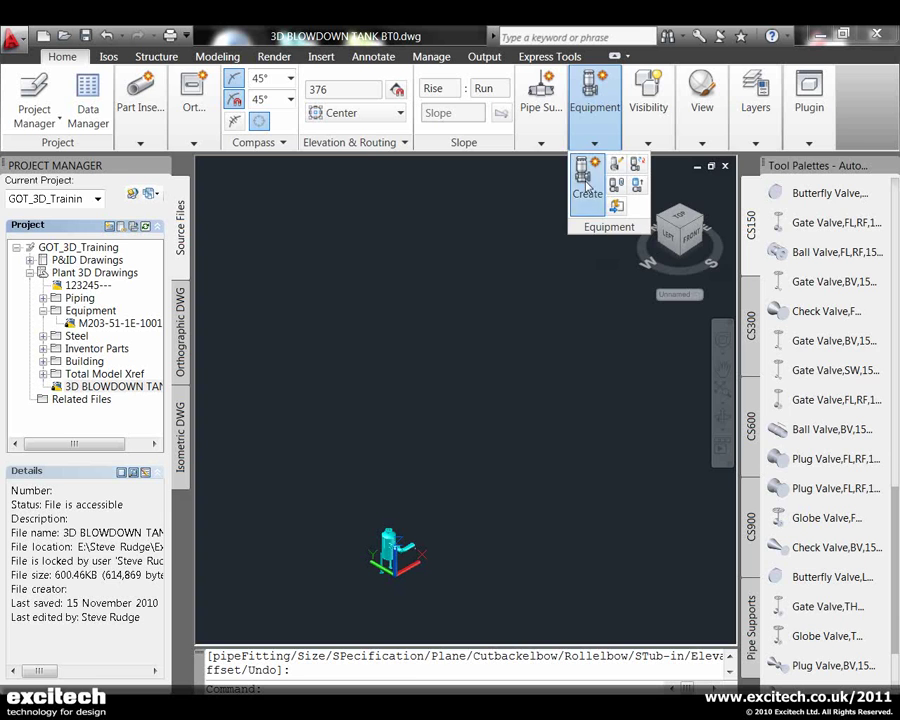
click(588, 186)
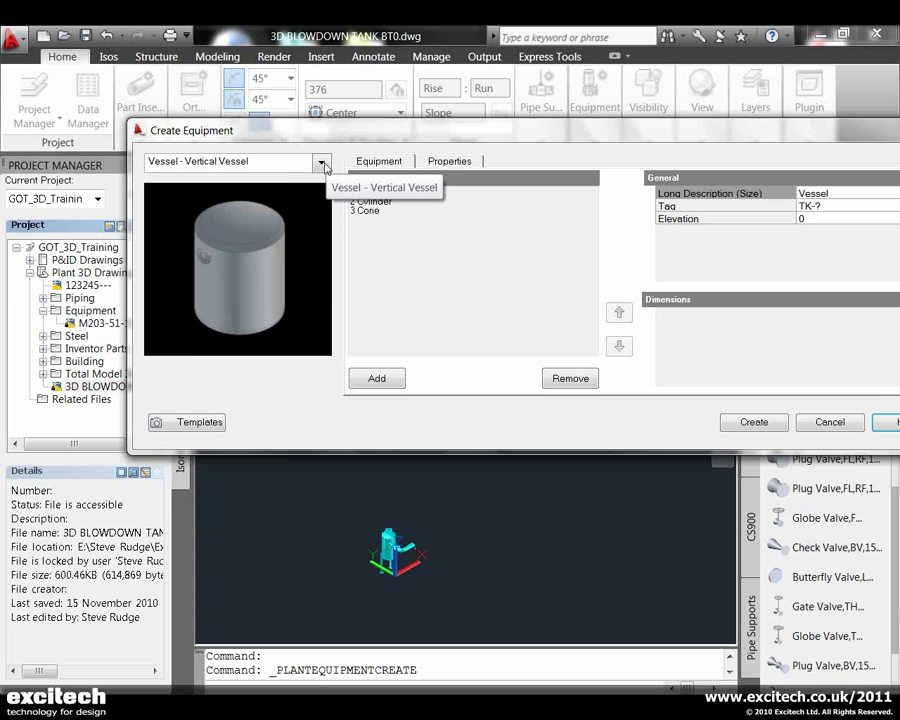
click(323, 162)
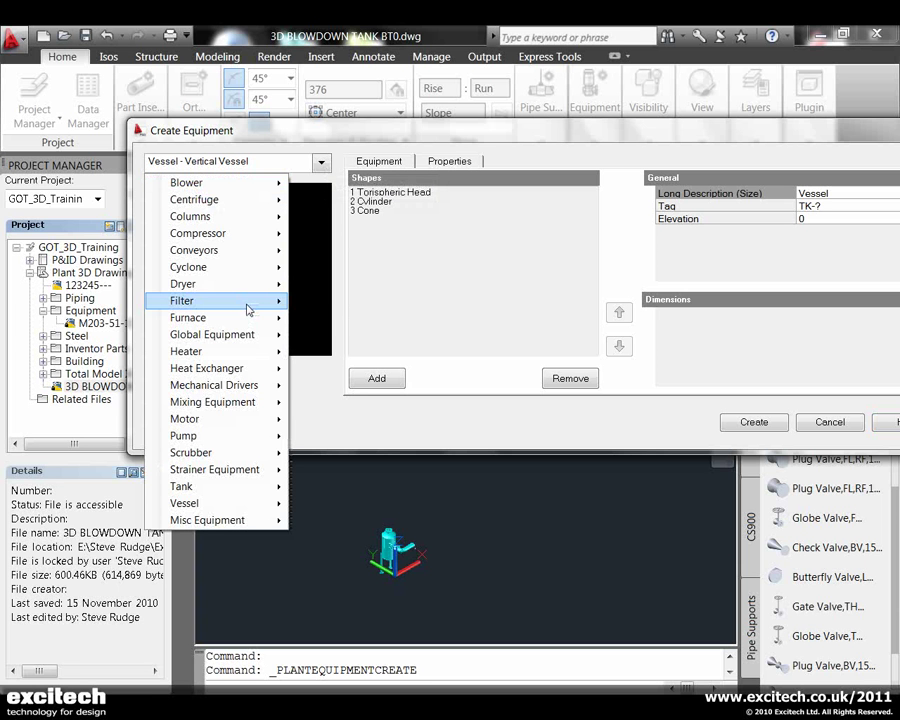
mouse_move(256, 306)
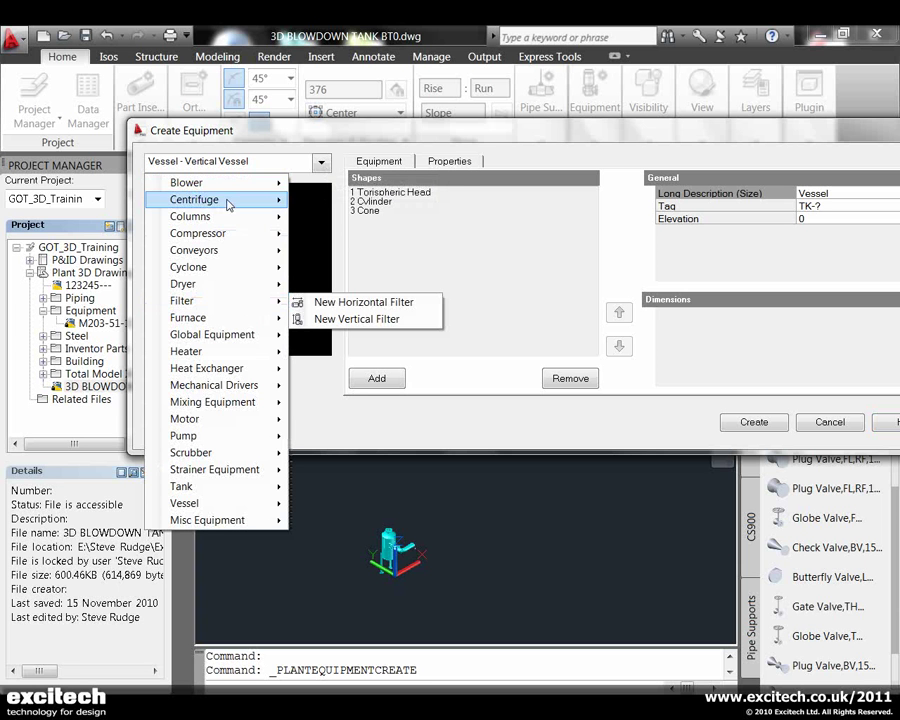
mouse_move(221, 341)
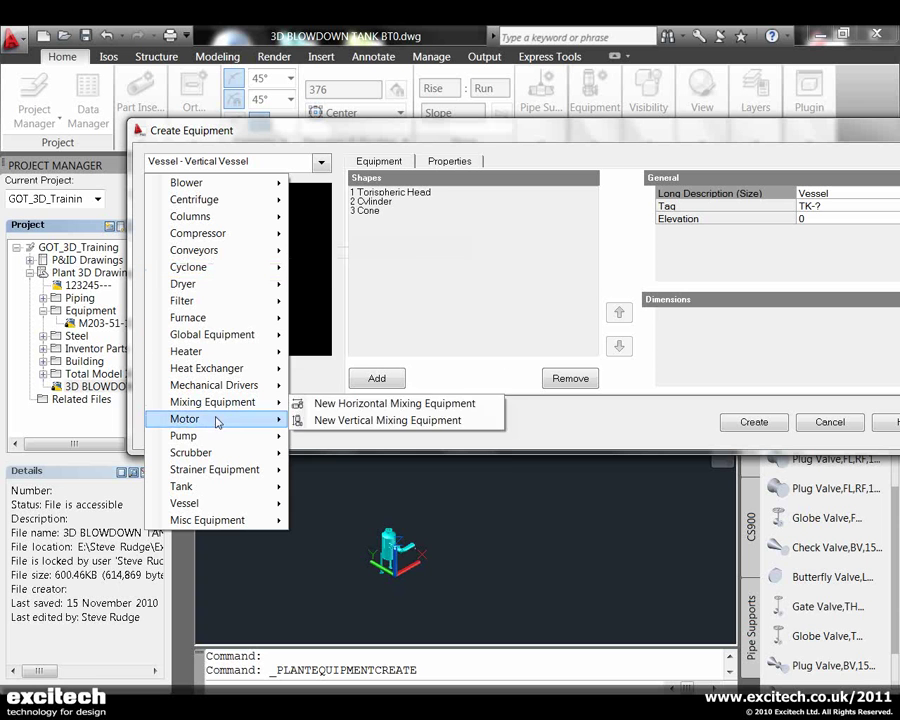
mouse_move(219, 509)
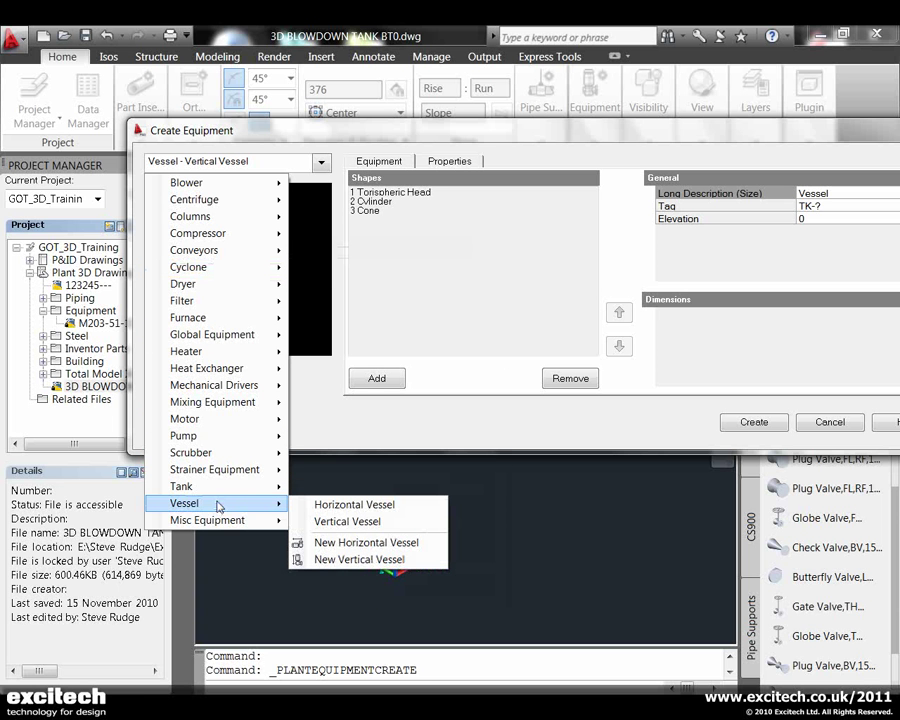
mouse_move(230, 441)
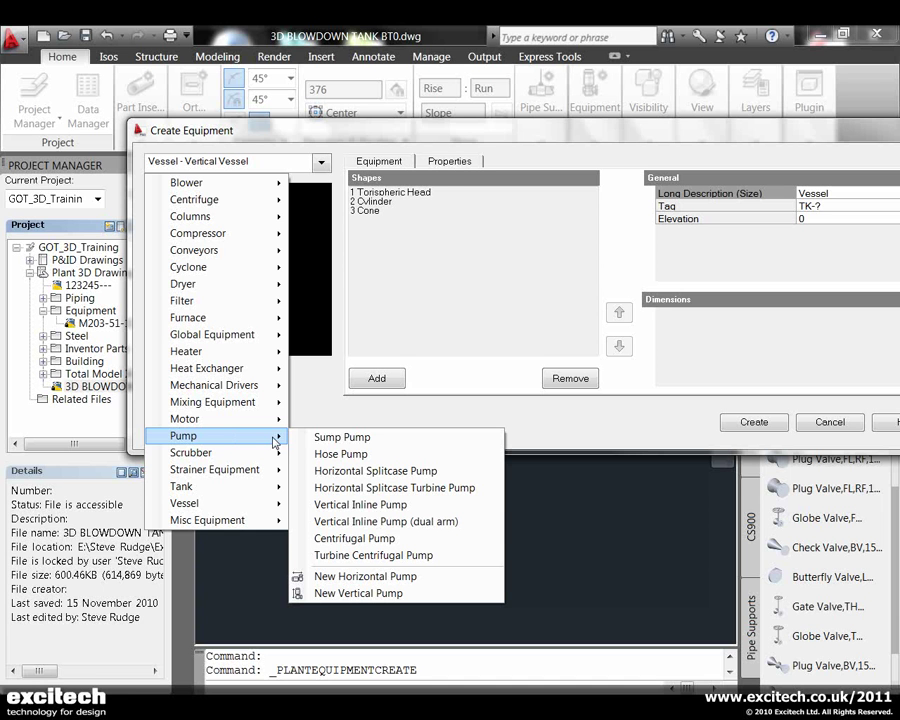
click(383, 545)
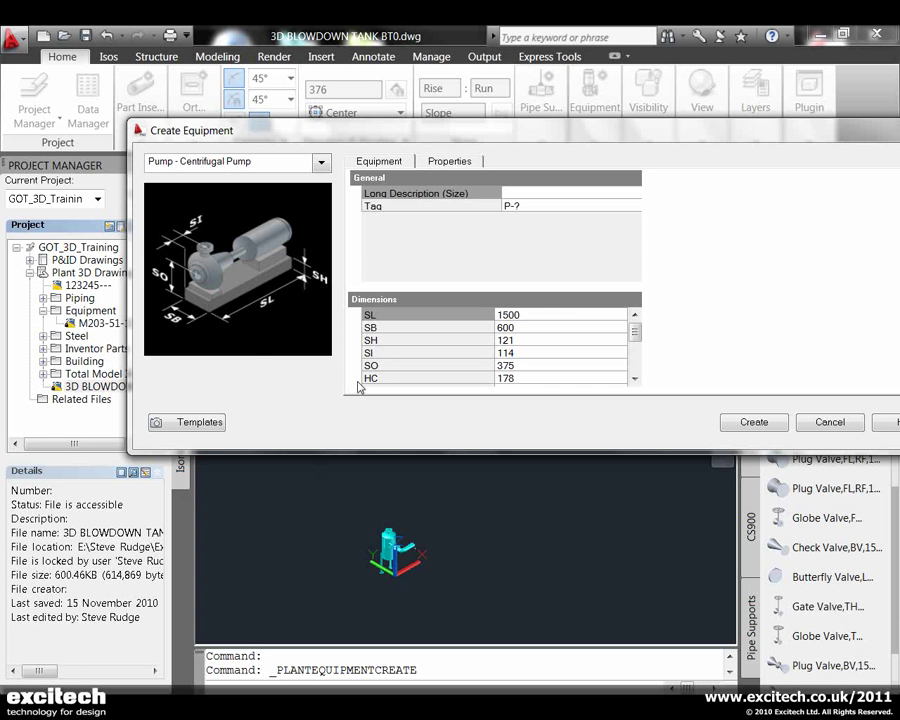
Set the pump's SL dimension to 1000 and place the pump beside the blowdown tank, oriented along the X direction
mouse_move(634, 330)
mouse_down()
mouse_move(632, 360)
mouse_move(633, 330)
mouse_up()
click(528, 316)
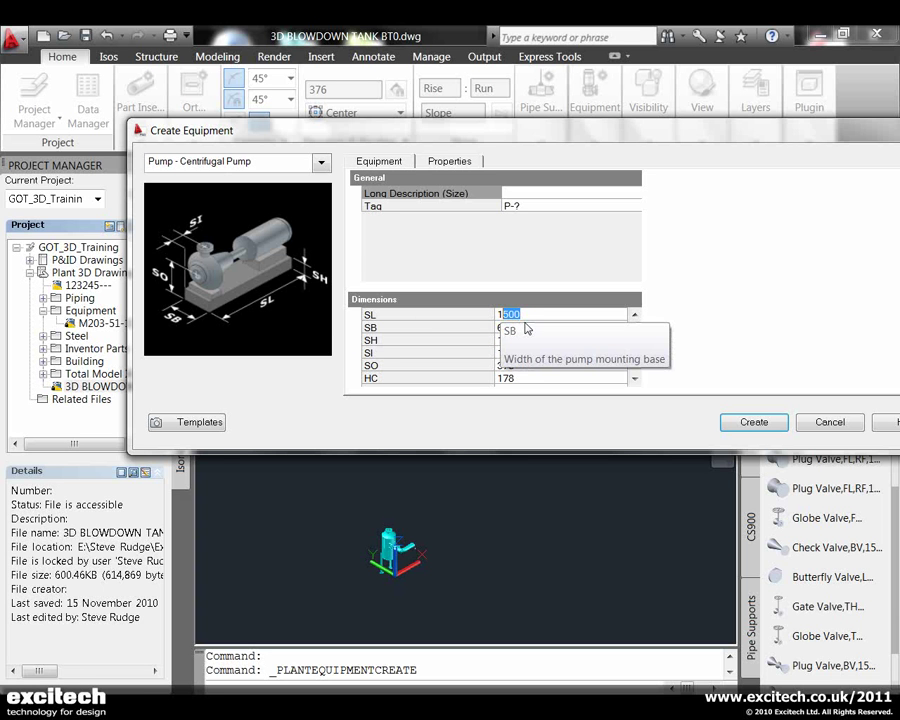
text(000)
click(753, 422)
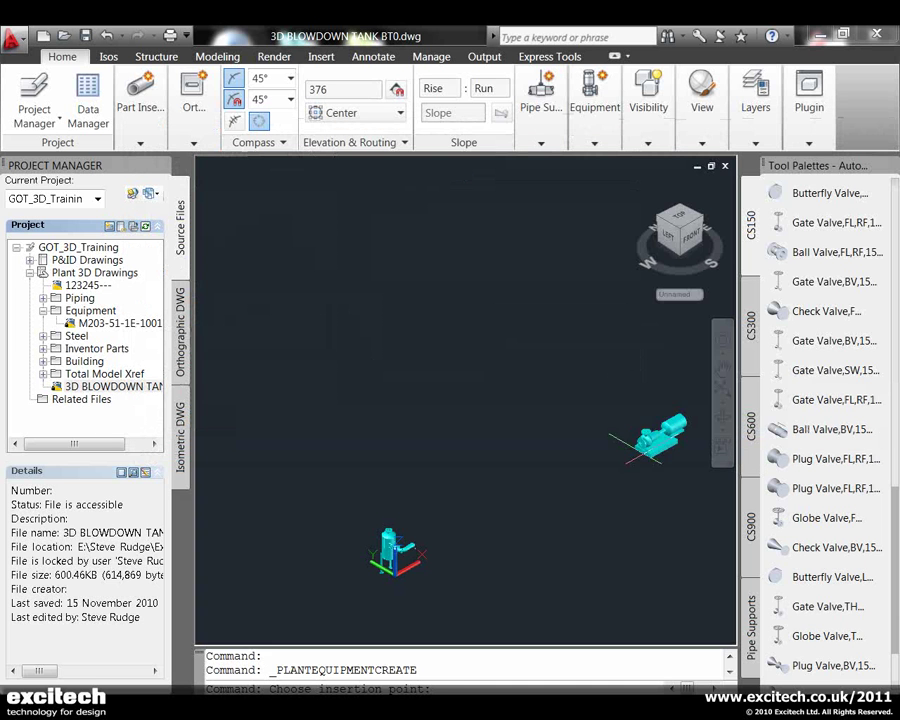
click(503, 520)
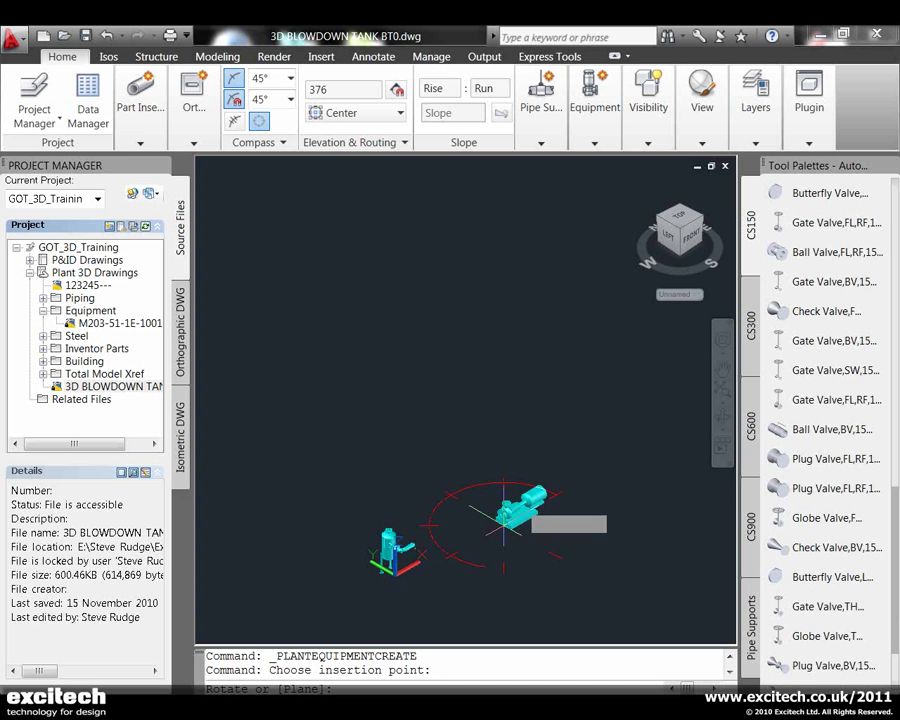
click(613, 452)
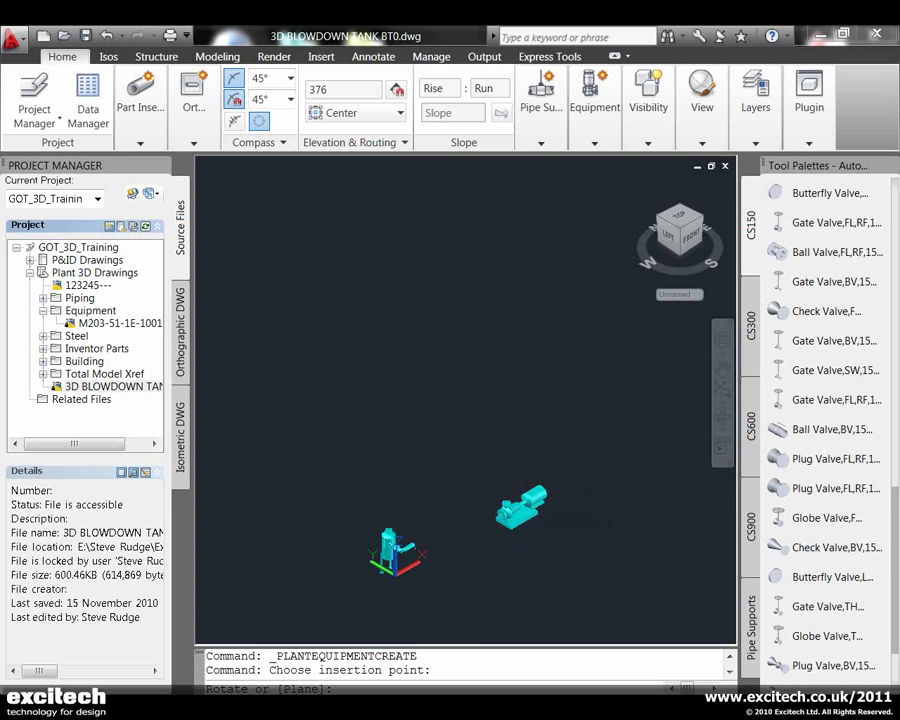
Select the new pump and examine its nozzles, checking the tag and description of the front suction nozzle
scroll(512, 520, up, 8)
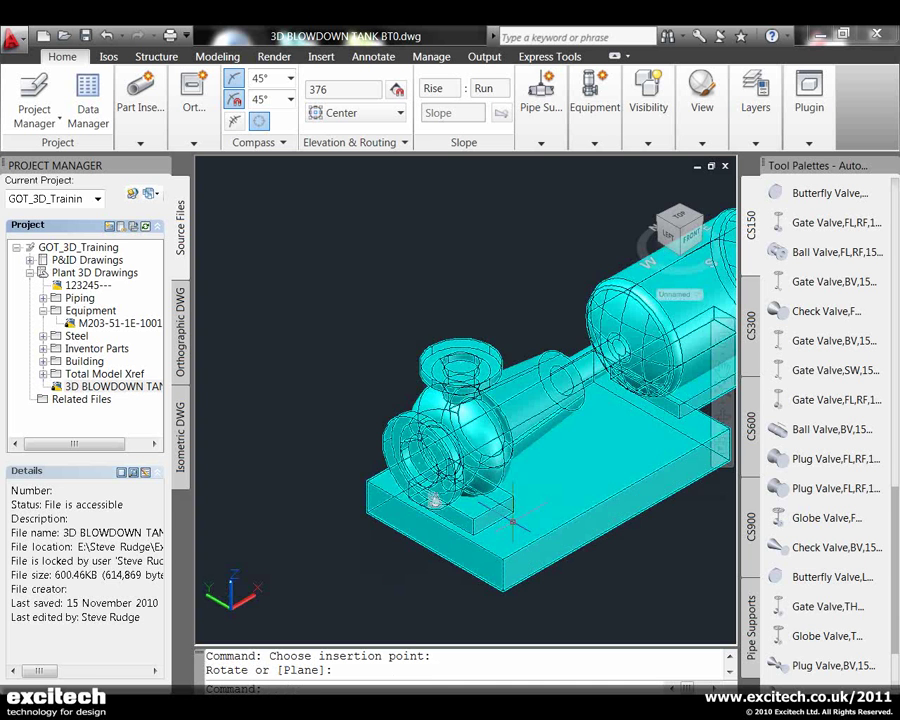
scroll(512, 520, down, 6)
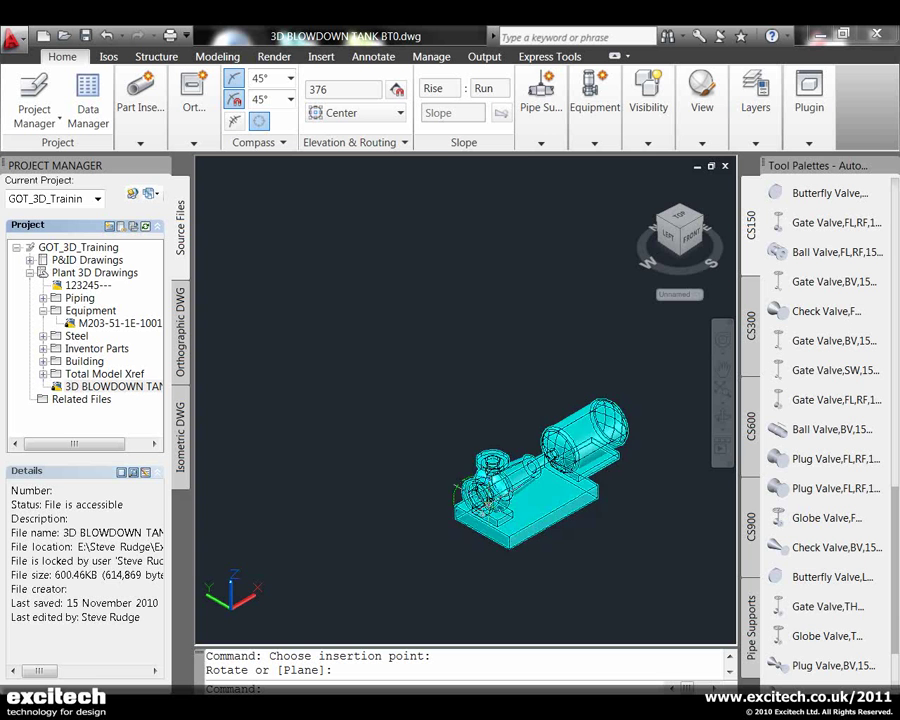
scroll(460, 480, up, 8)
scroll(321, 372, down, 4)
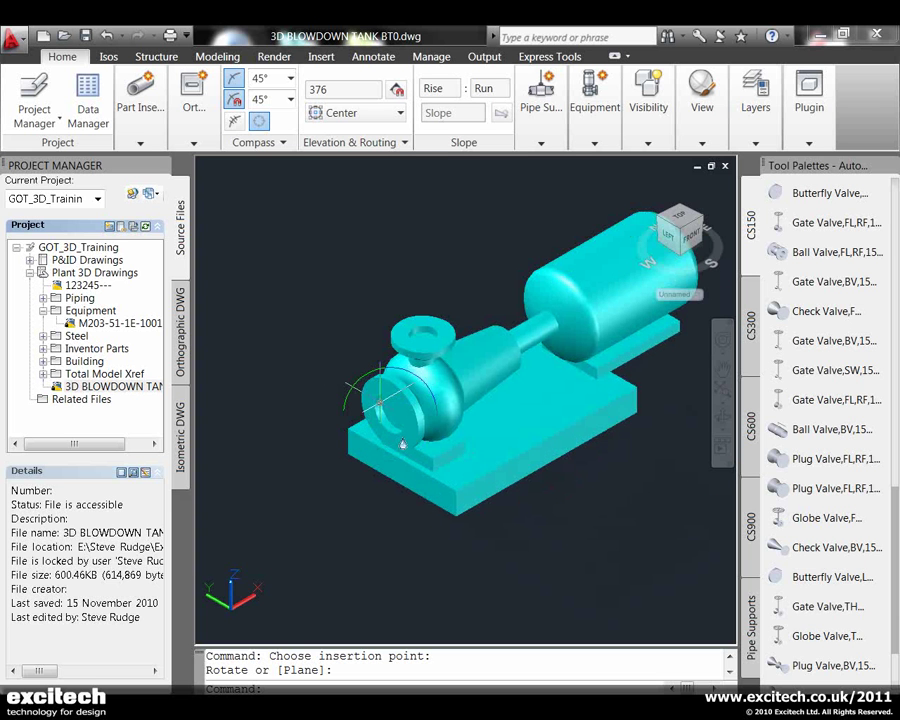
click(403, 445)
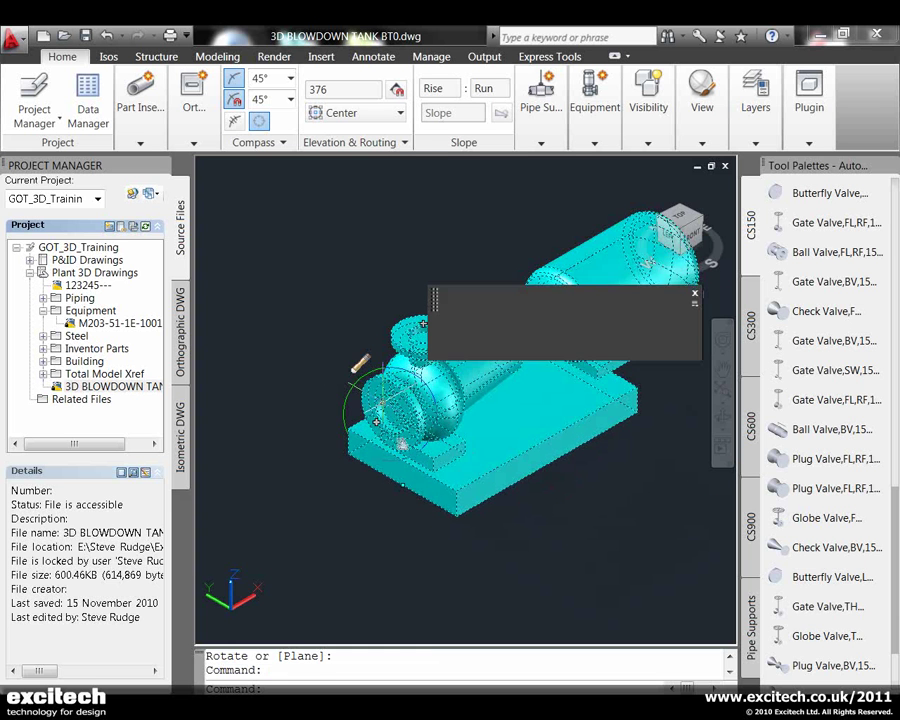
click(697, 296)
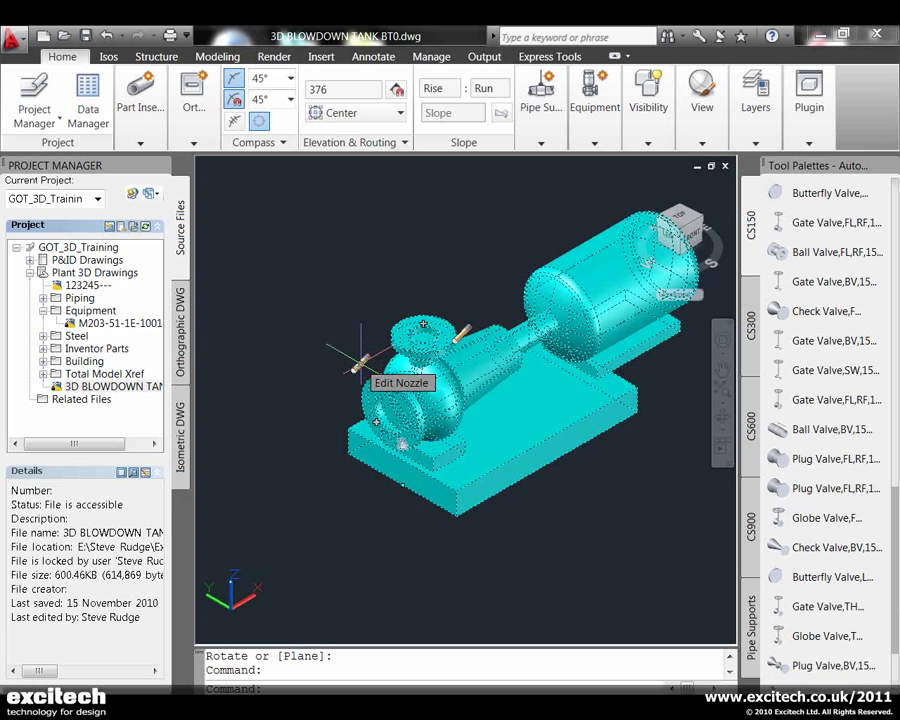
mouse_move(365, 390)
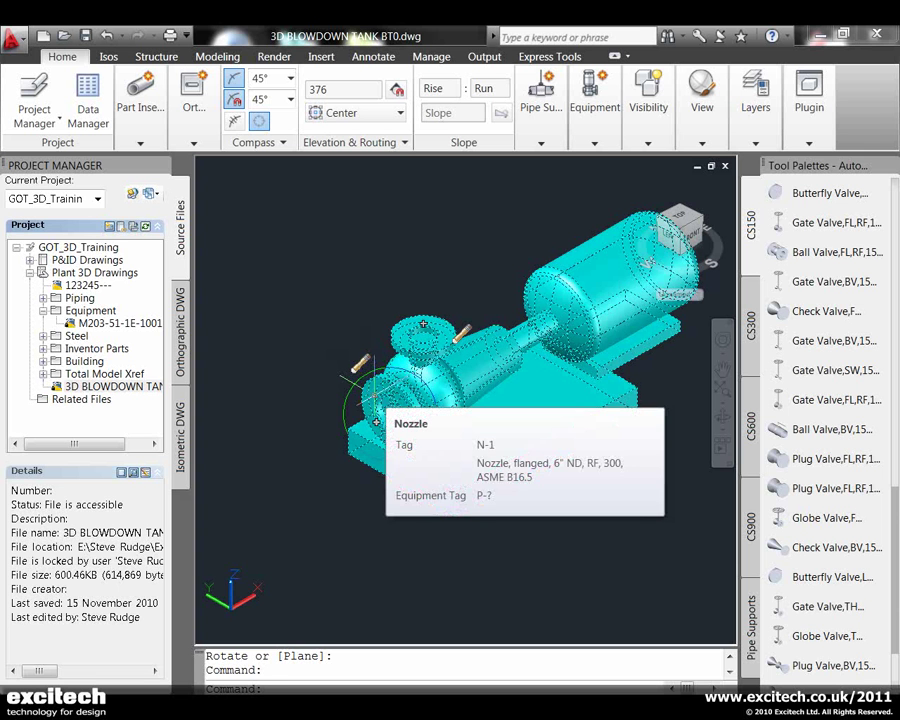
key(Escape)
scroll(366, 350, down, 6)
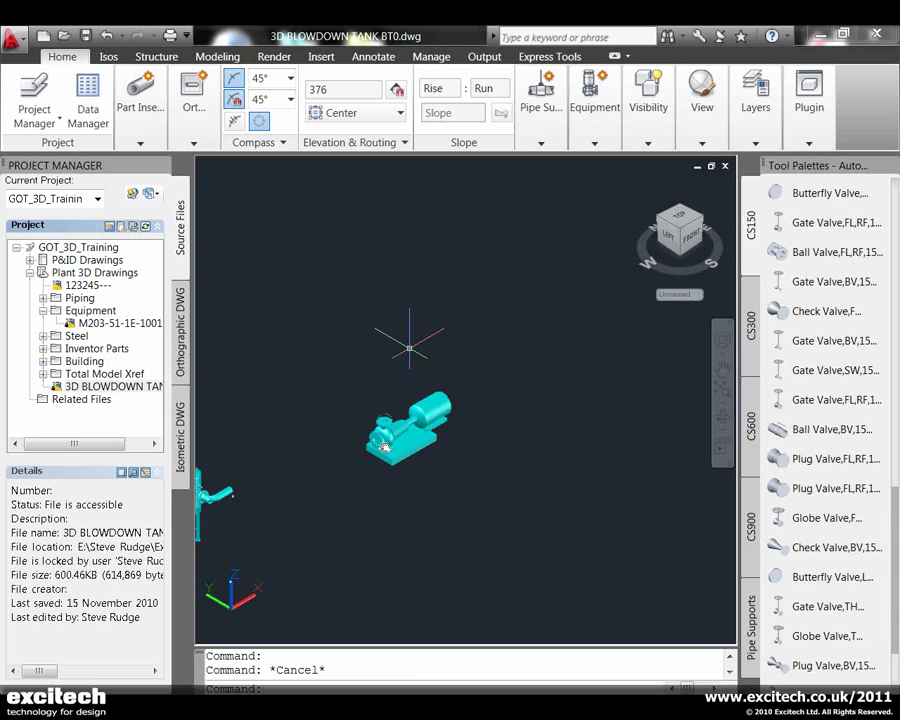
Start another equipment item as a Horizontal Vessel and review the shapes it can include and its nozzle properties
click(594, 143)
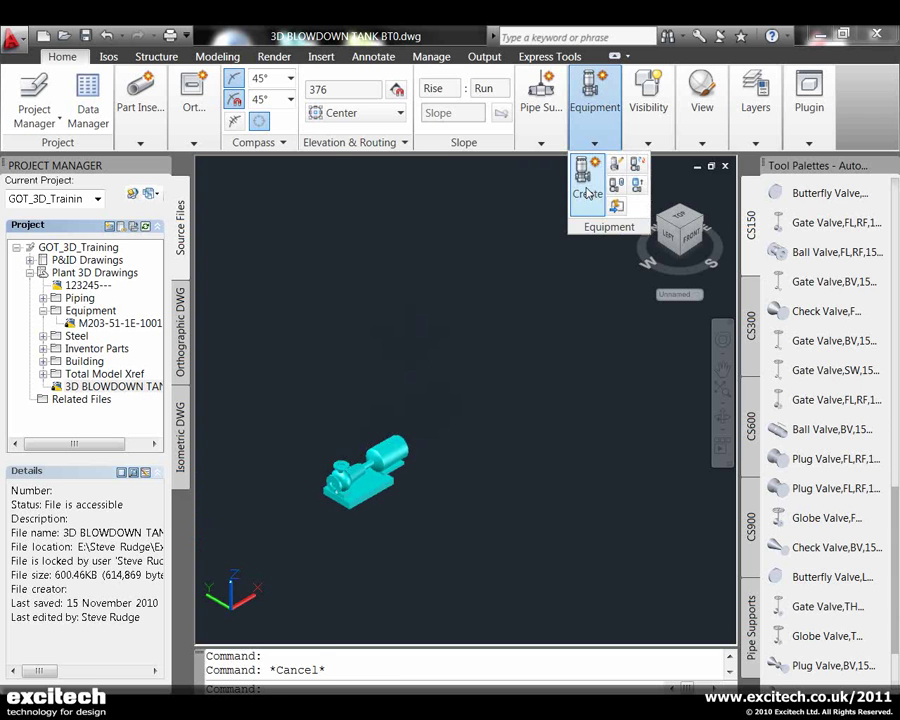
click(588, 188)
click(321, 162)
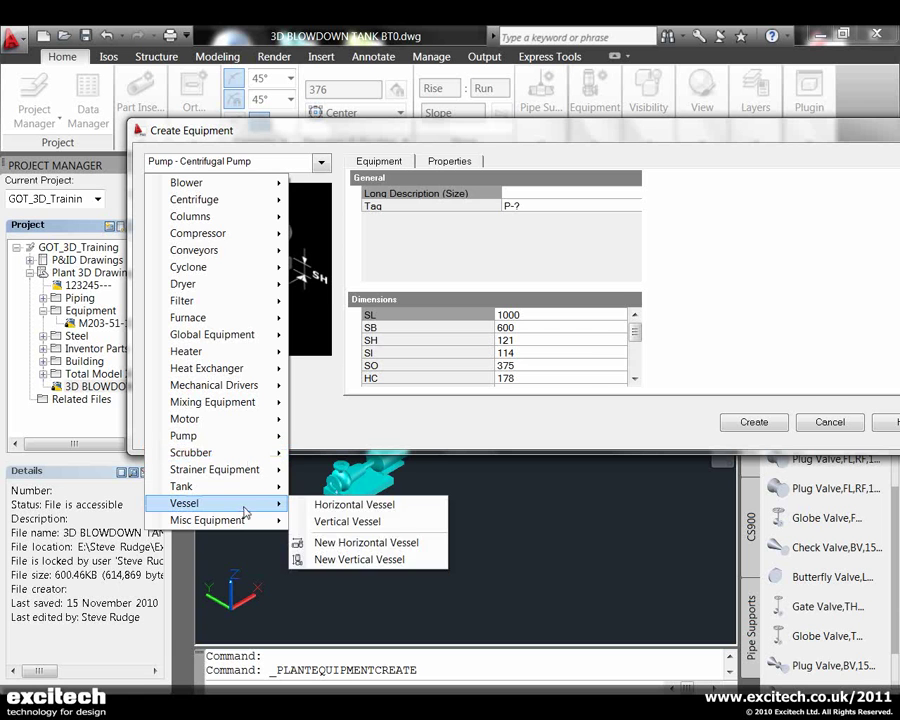
click(365, 505)
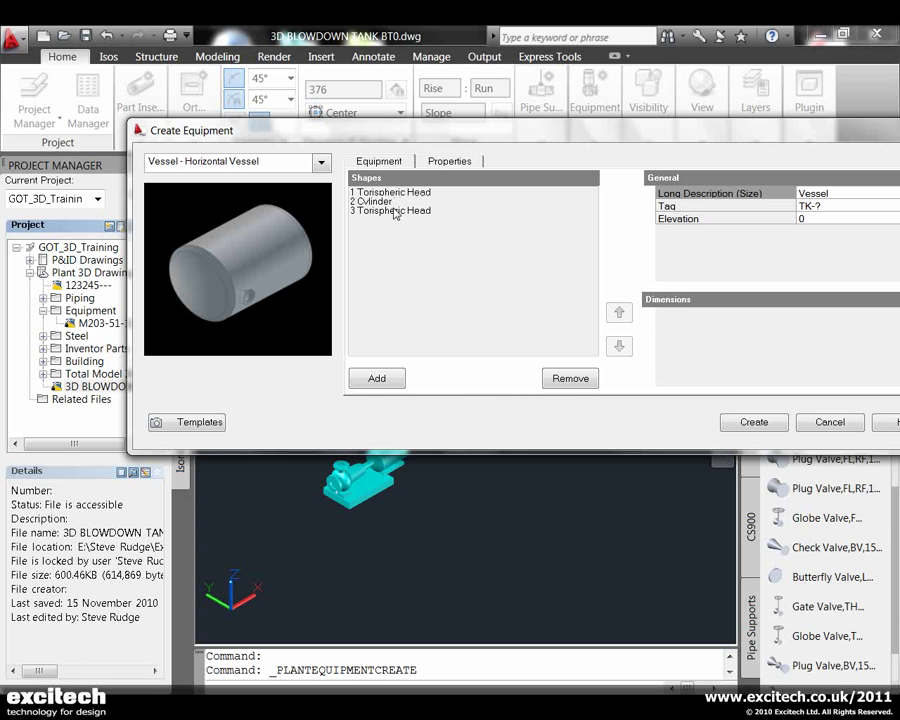
click(374, 380)
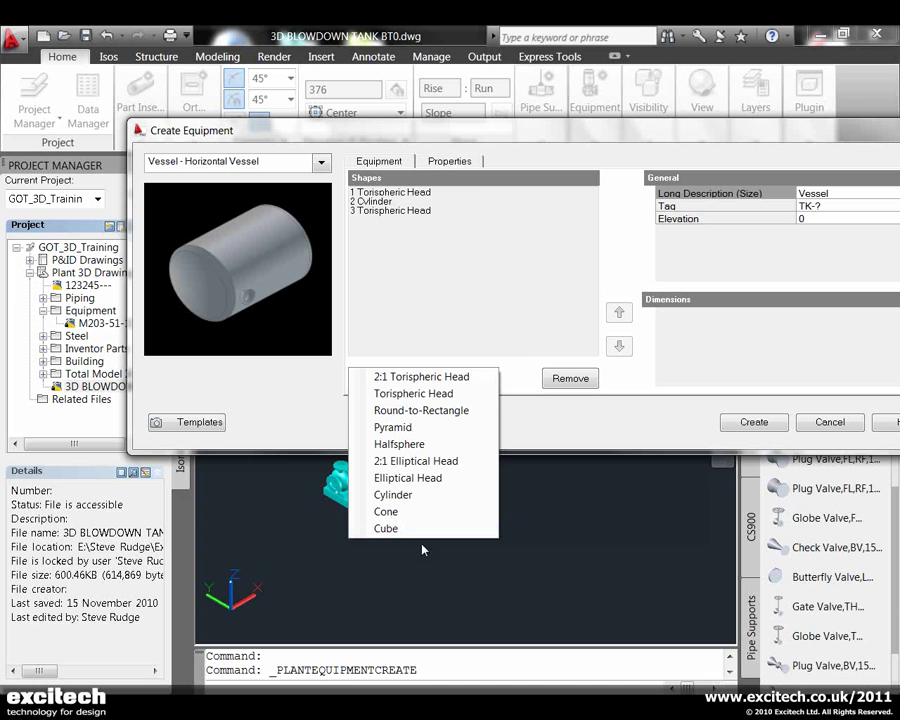
click(618, 262)
click(452, 162)
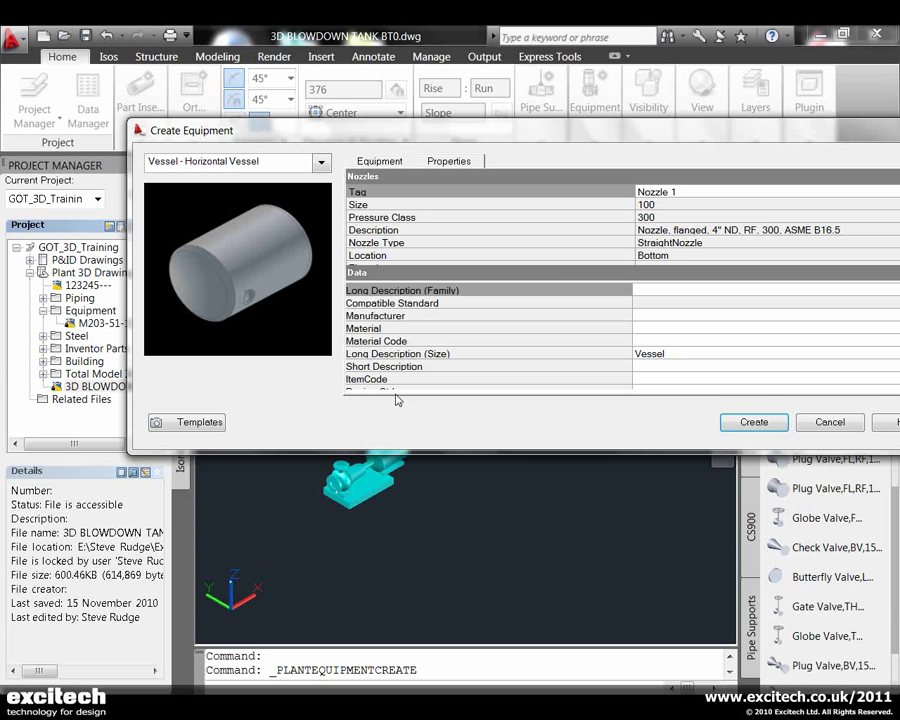
Create the horizontal vessel and place it beside the pump, accepting the default rotation
click(753, 422)
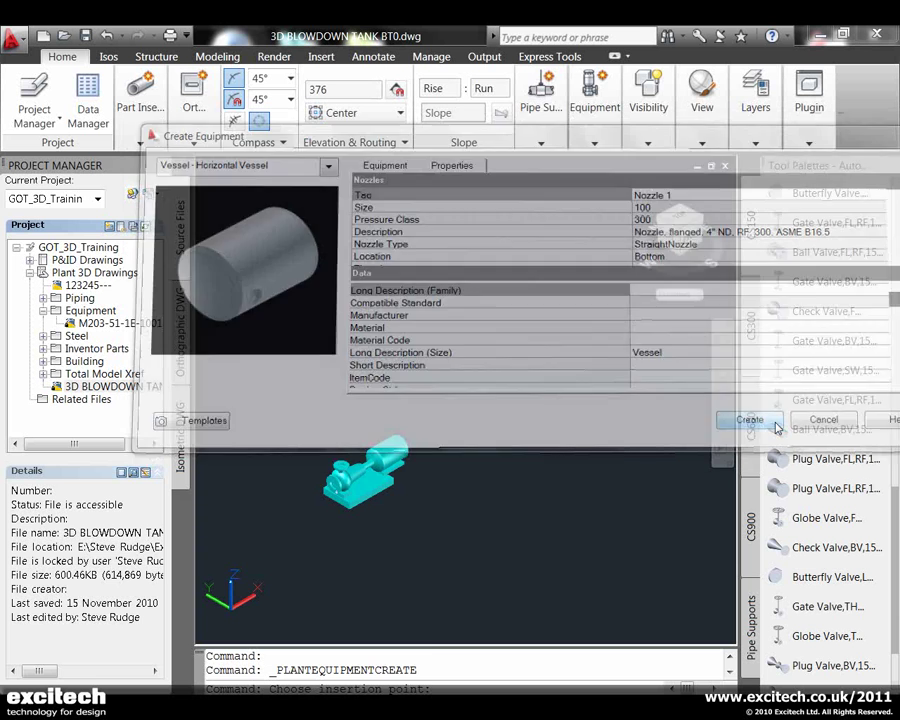
click(500, 535)
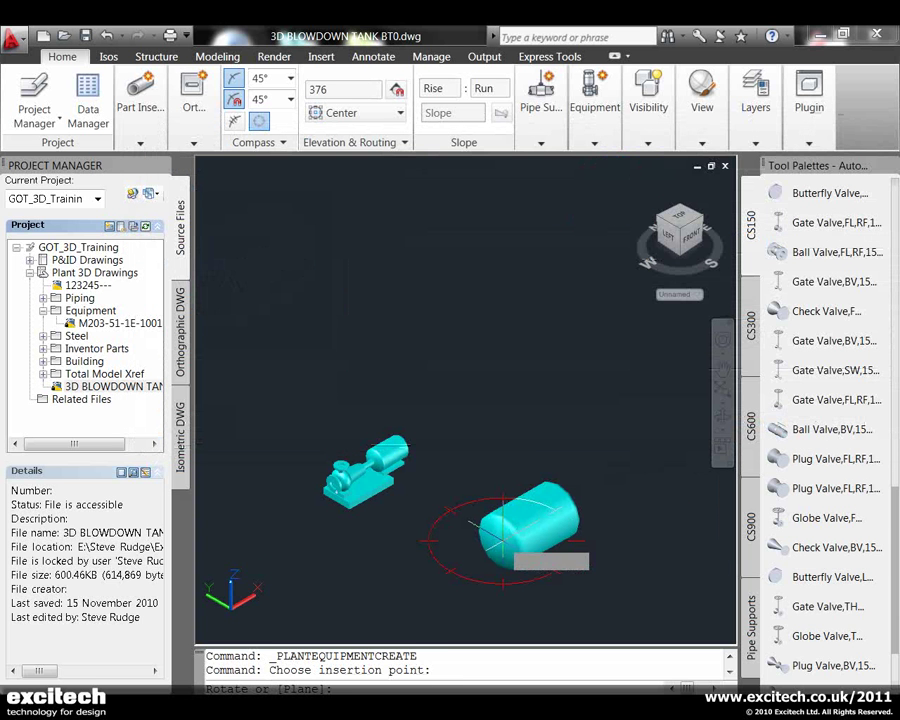
key(Return)
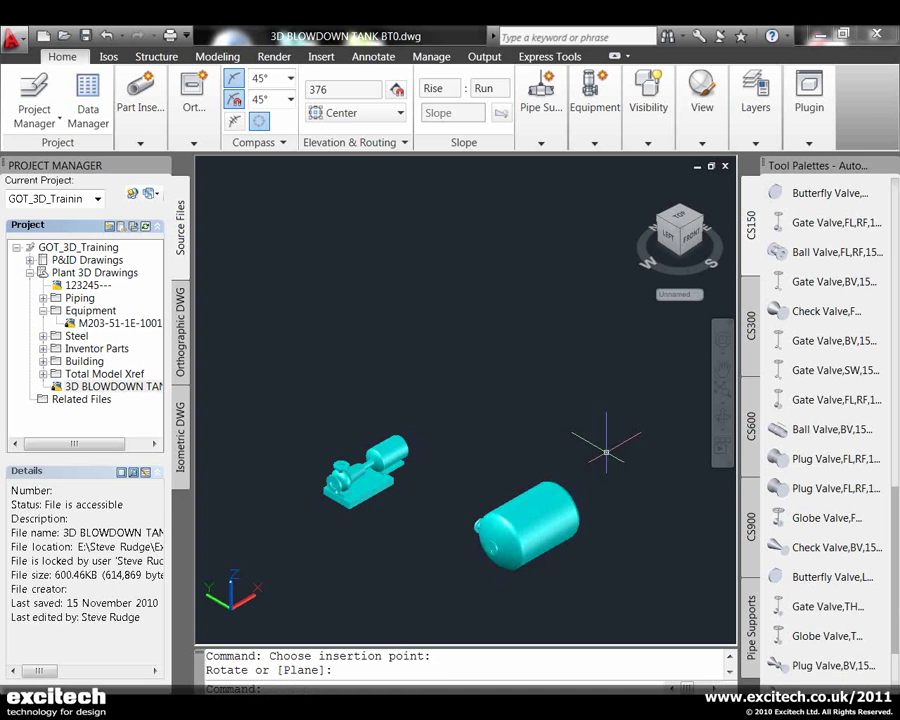
click(531, 472)
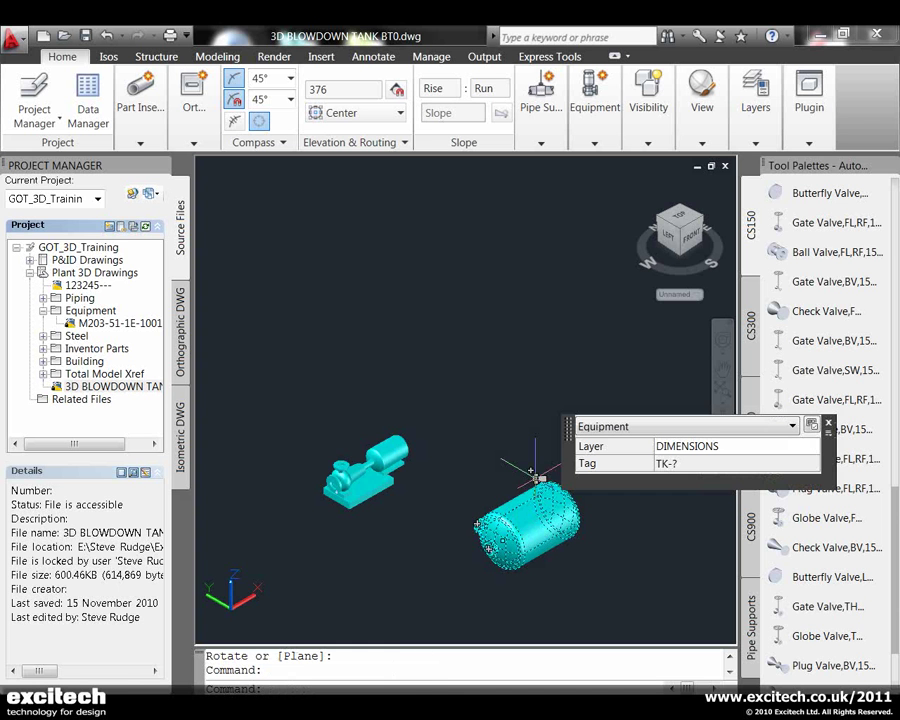
click(531, 471)
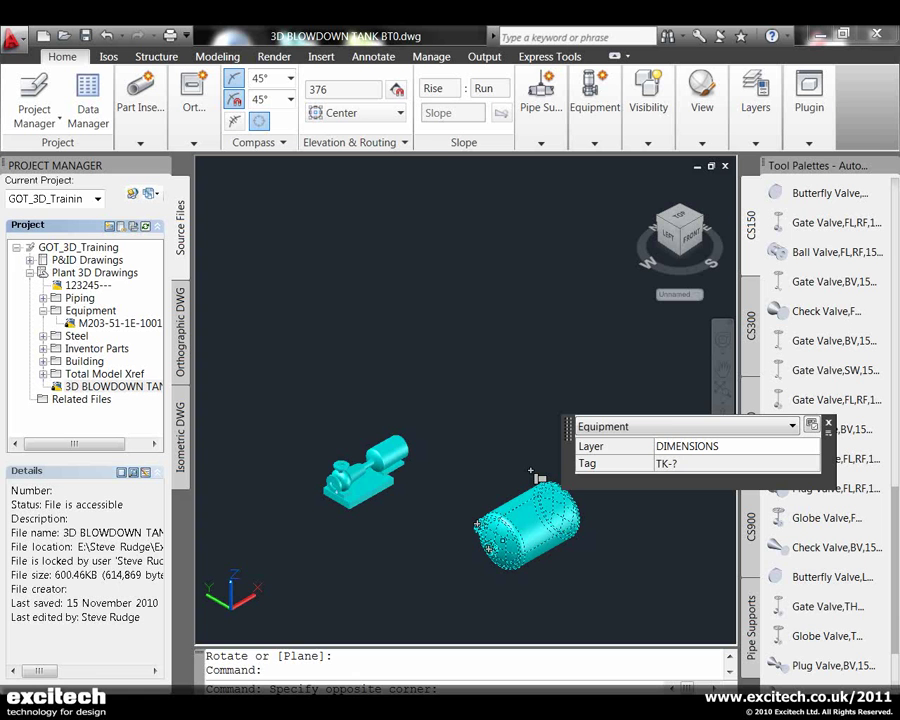
click(531, 471)
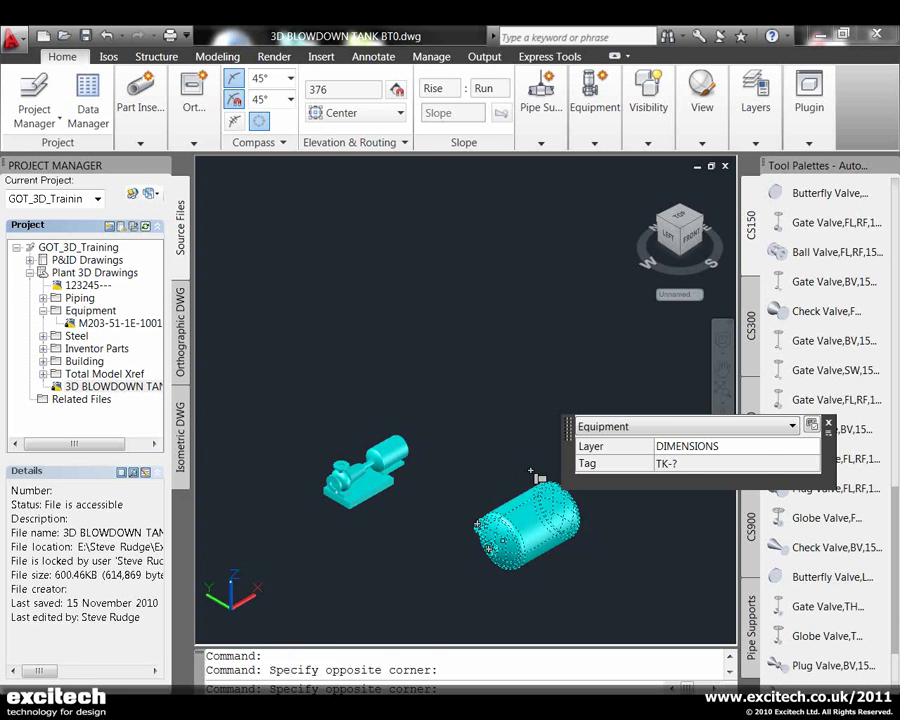
right_click(516, 519)
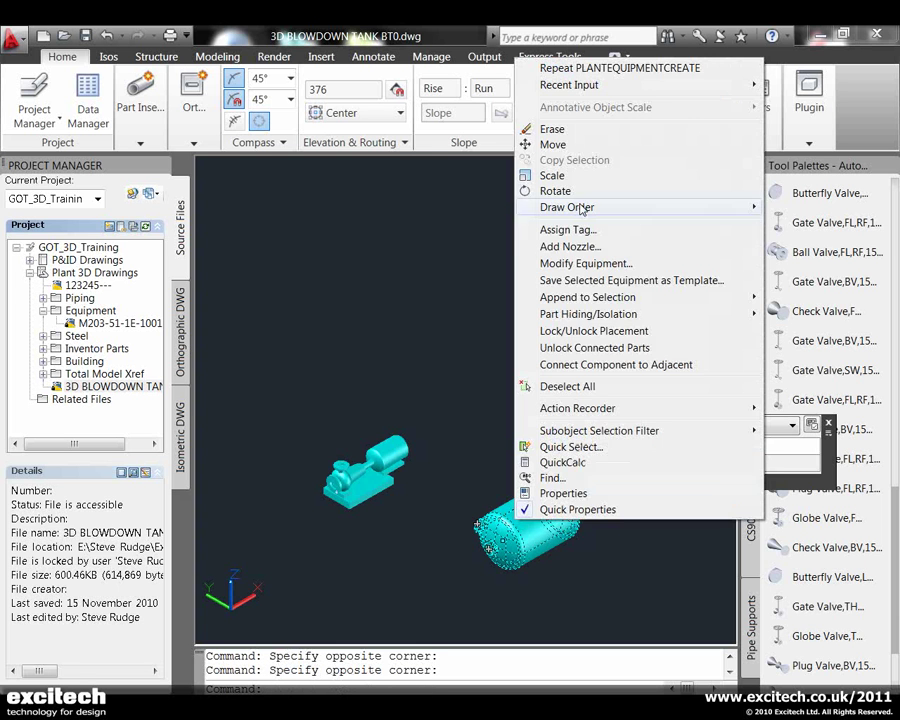
click(568, 261)
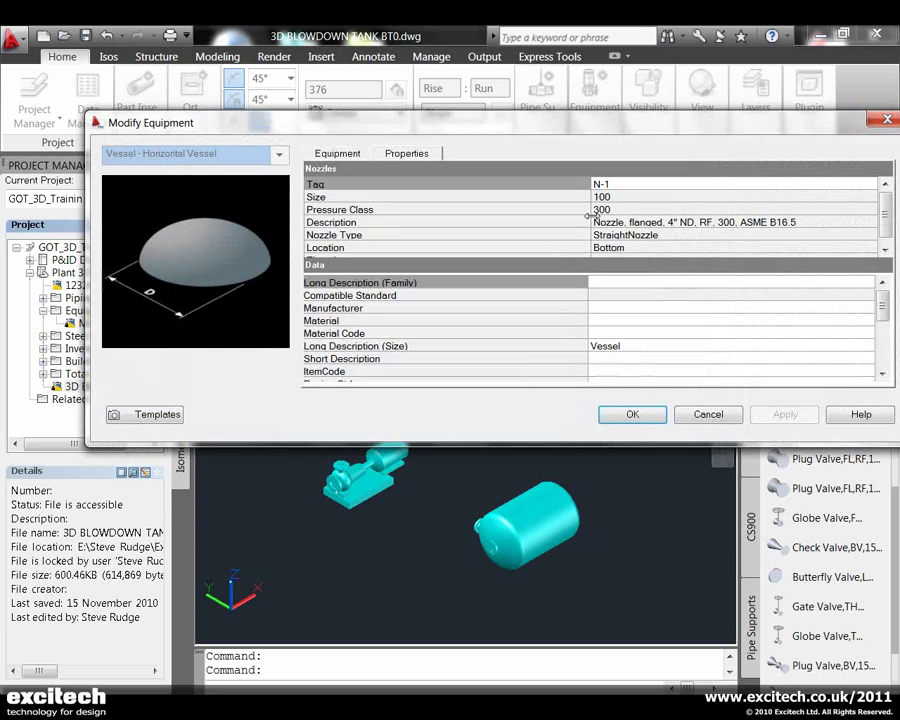
click(704, 416)
Add a new nozzle to the horizontal vessel, keeping its default tag and radial location settings
click(530, 488)
right_click(519, 516)
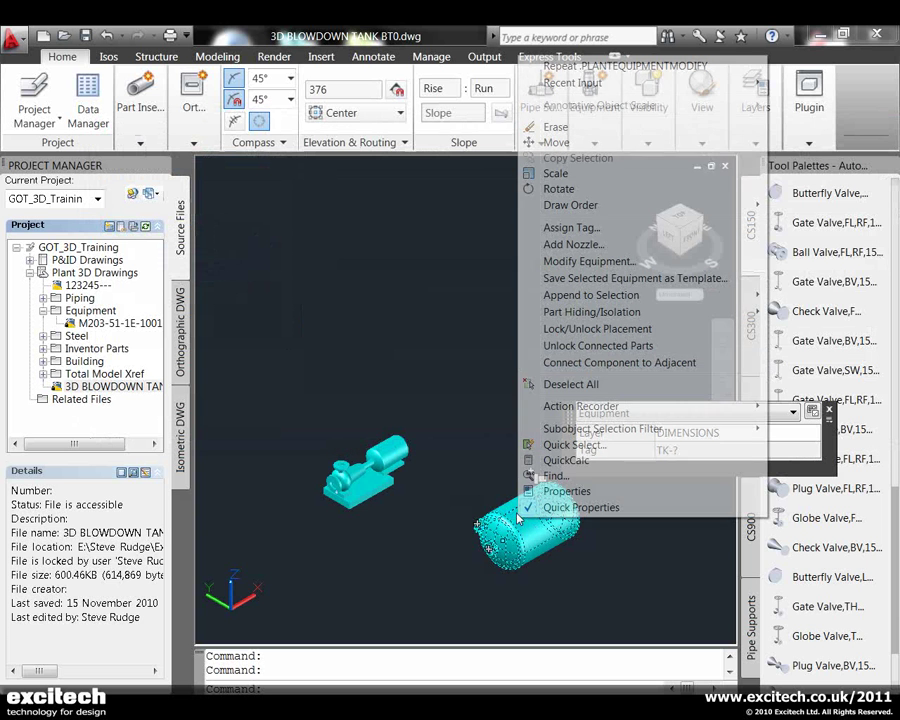
click(574, 244)
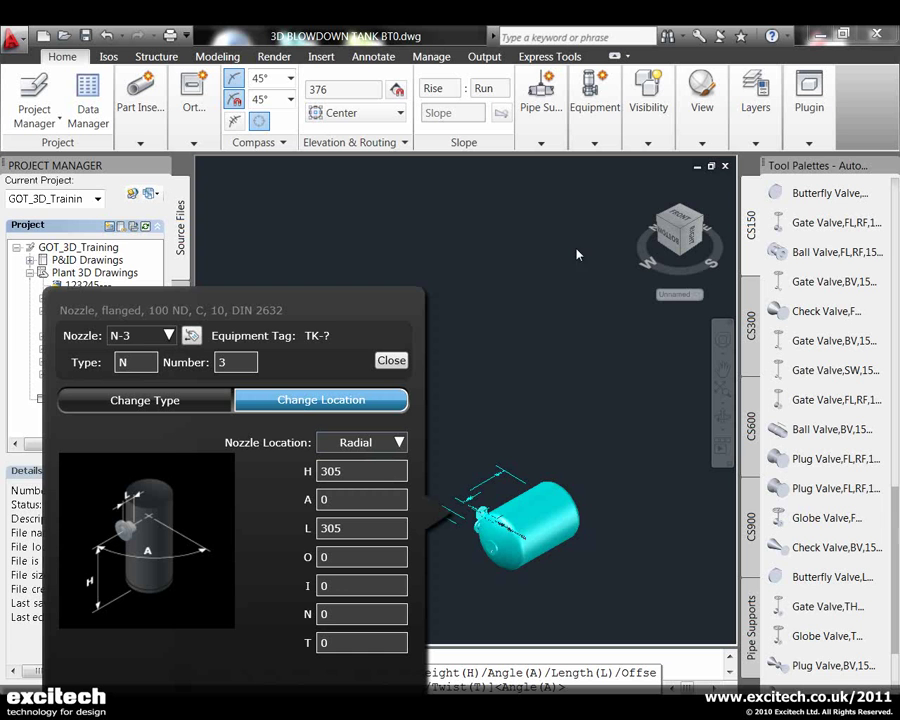
click(168, 335)
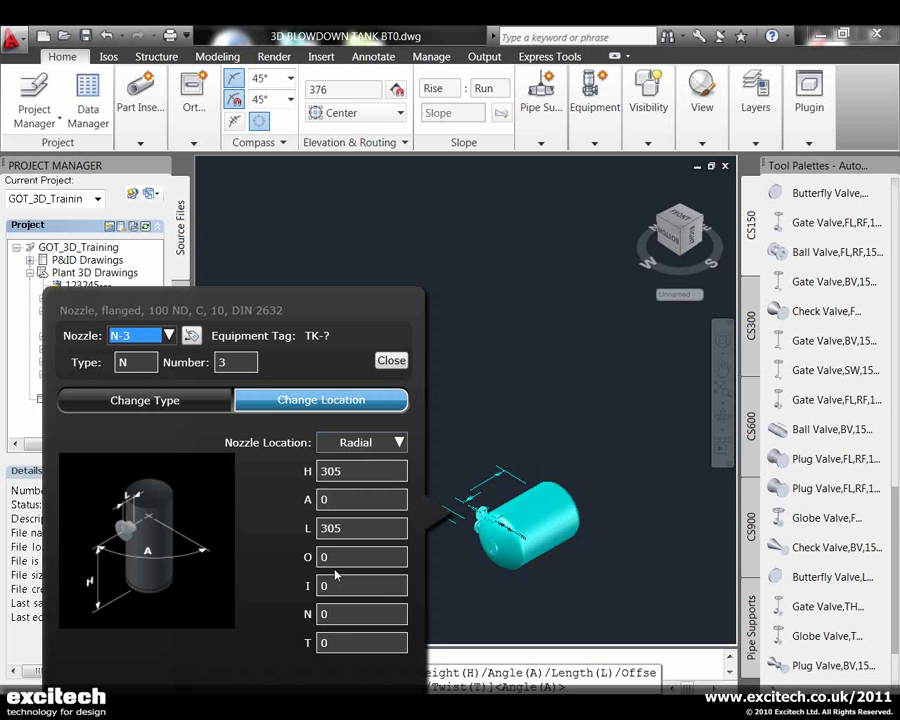
click(391, 360)
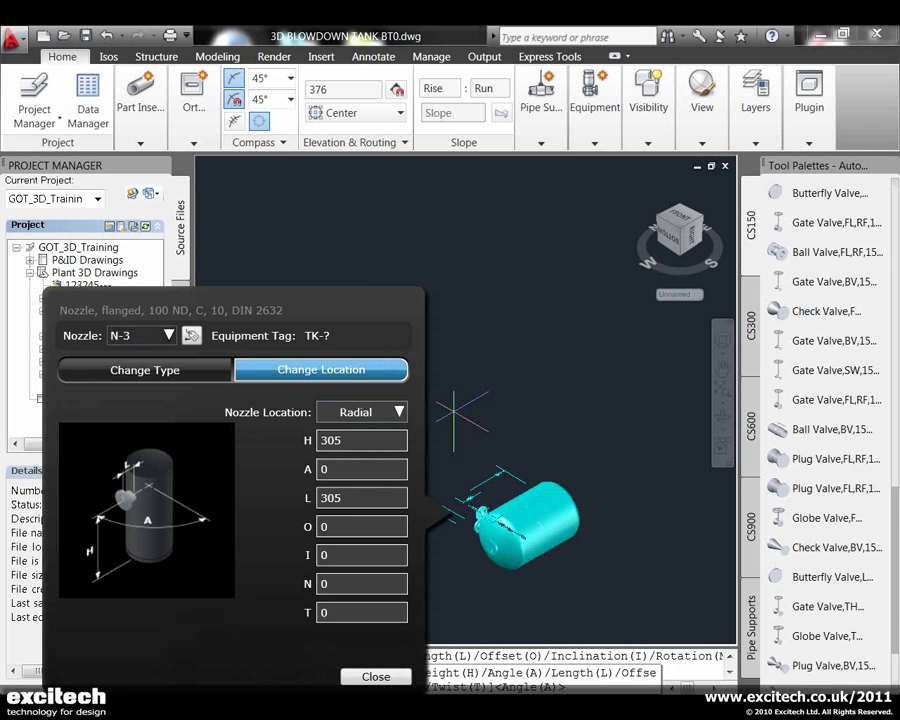